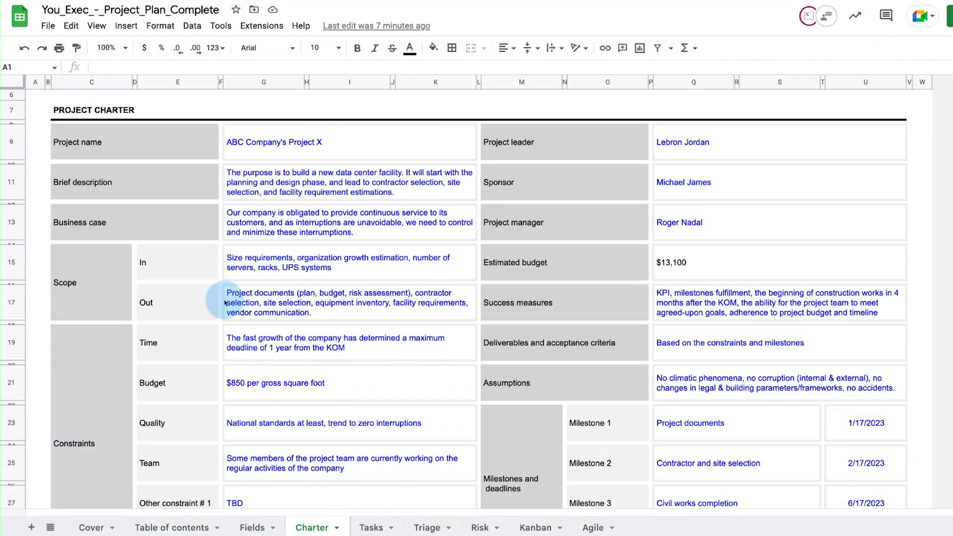
Review the Triage, Risk, Kanban and Agile sheets in turn, scrolling through each
{"action": "left_click", "coordinate": [427, 527]}
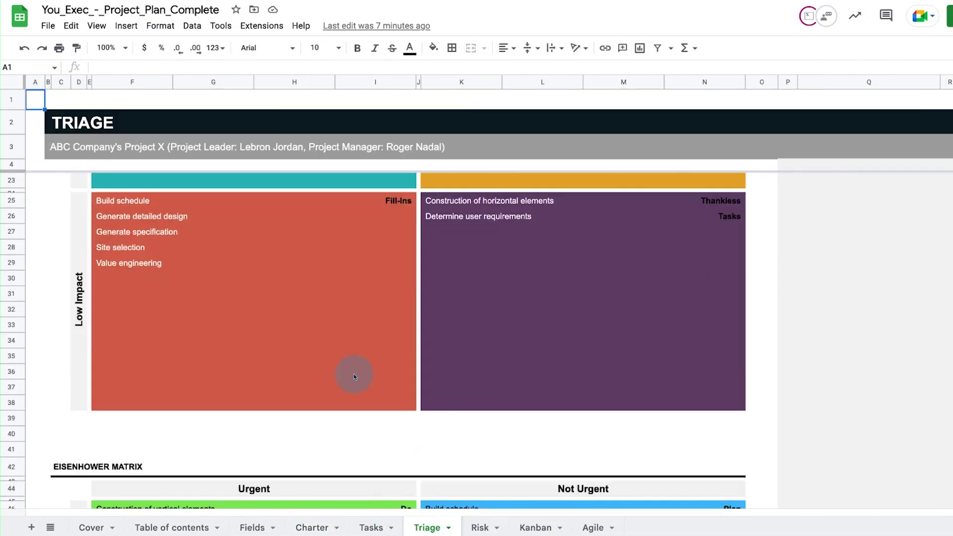
{"action": "scroll", "coordinate": [354, 373], "scroll_direction": "down", "scroll_amount": 10}
{"action": "left_click", "coordinate": [481, 529]}
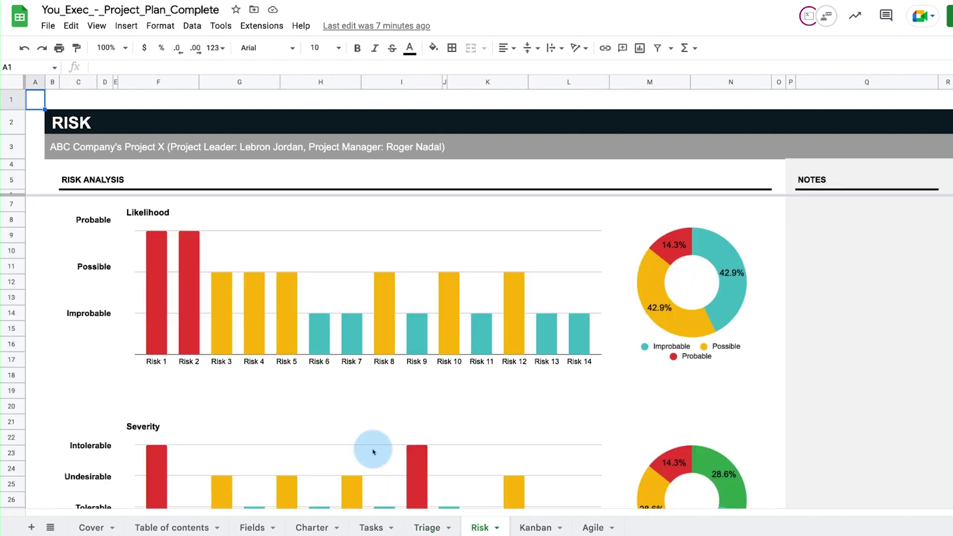
{"action": "scroll", "coordinate": [373, 449], "scroll_direction": "down", "scroll_amount": 6}
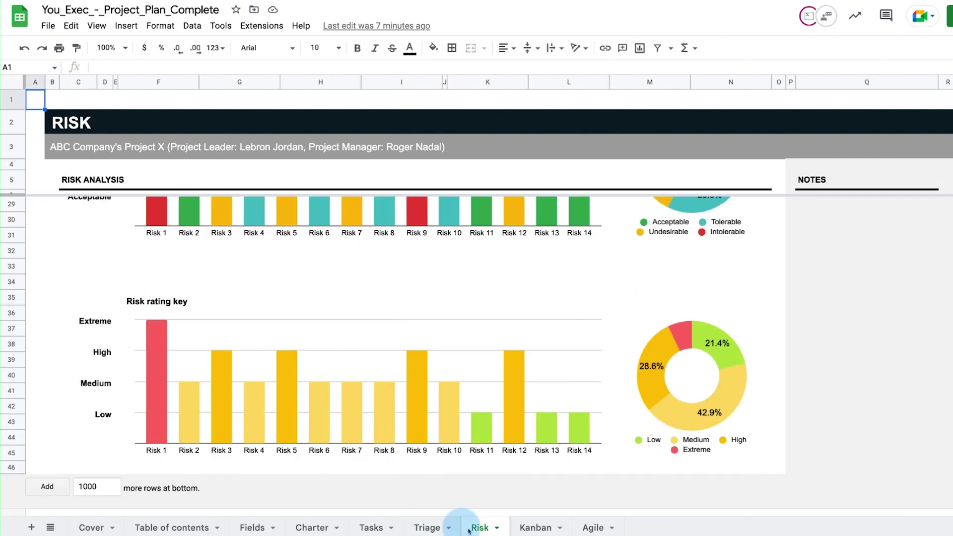
{"action": "left_click", "coordinate": [534, 529]}
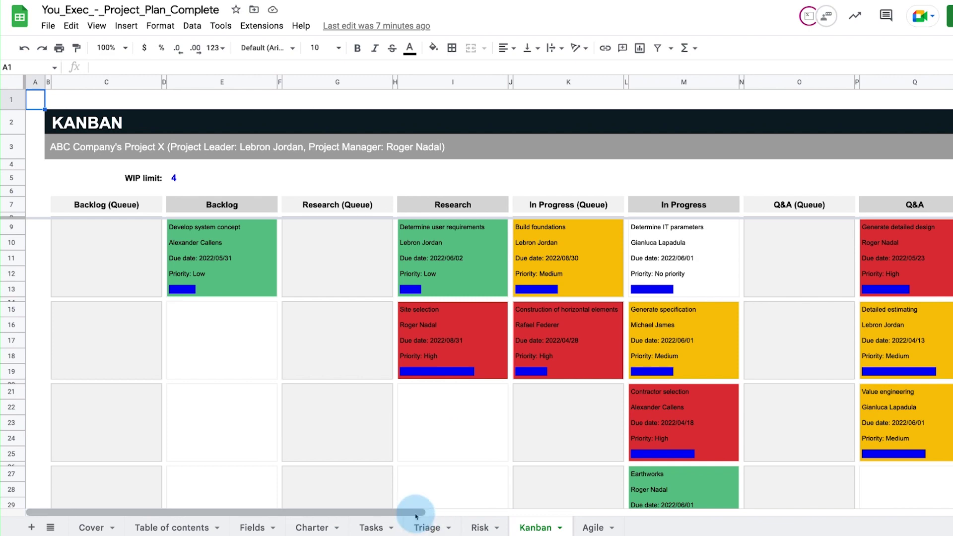
{"action": "left_click_drag", "start_coordinate": [416, 516], "coordinate": [620, 520]}
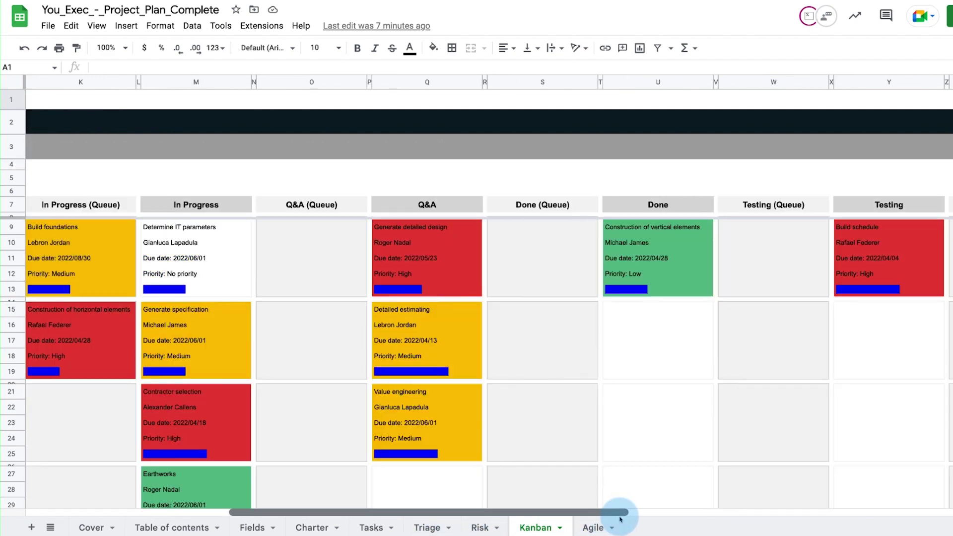
{"action": "left_click", "coordinate": [596, 528]}
{"action": "scroll", "coordinate": [506, 291], "scroll_direction": "down", "scroll_amount": 10}
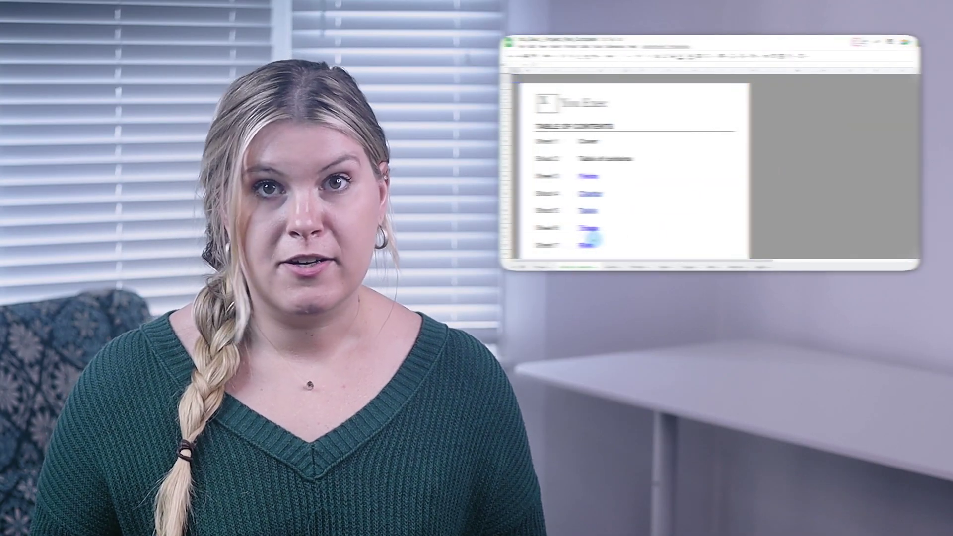
Look through the Charter and Triage sheets, then scroll down the Risk sheet's charts
{"action": "left_click", "coordinate": [603, 234]}
{"action": "scroll", "coordinate": [582, 168], "scroll_direction": "down", "scroll_amount": 2}
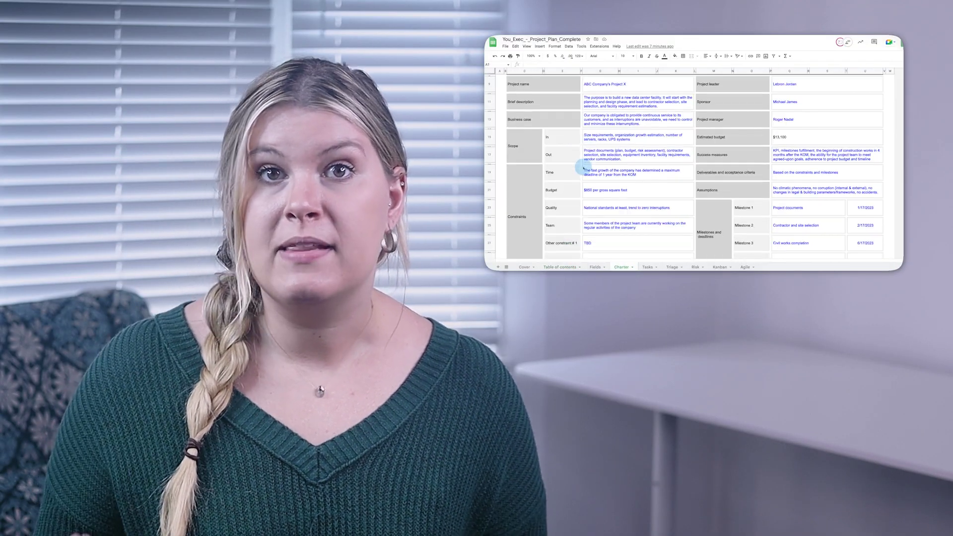
{"action": "left_click", "coordinate": [673, 267]}
{"action": "scroll", "coordinate": [641, 200], "scroll_direction": "up", "scroll_amount": 5}
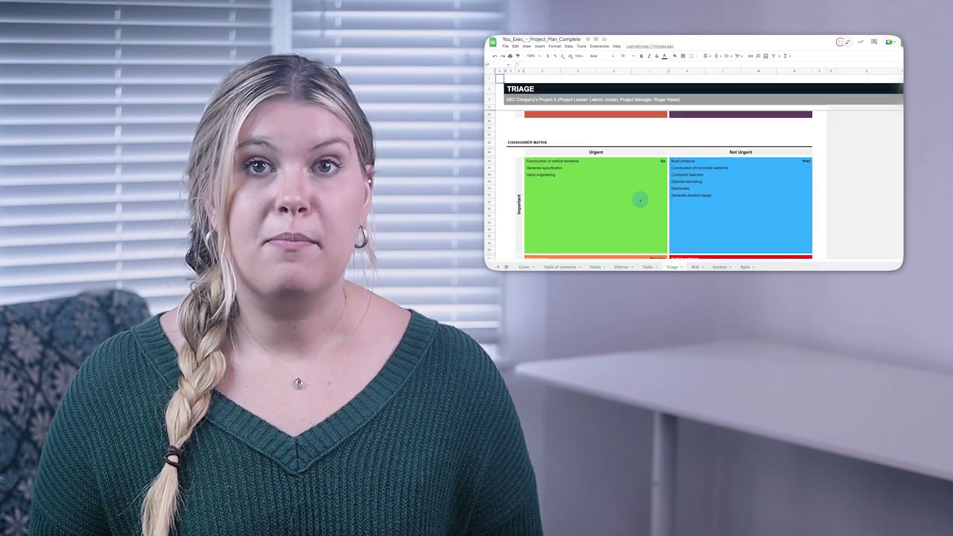
{"action": "left_click", "coordinate": [695, 267]}
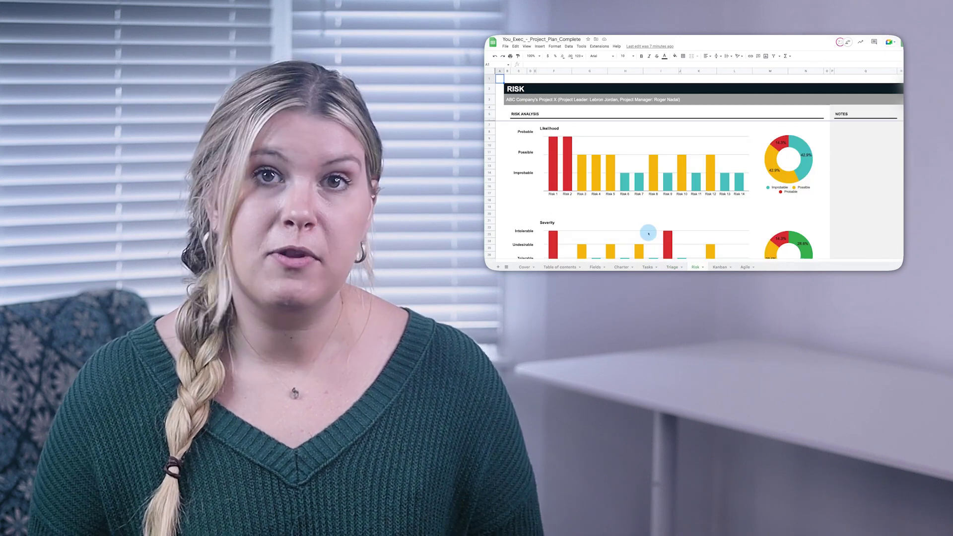
{"action": "scroll", "coordinate": [648, 233], "scroll_direction": "down", "scroll_amount": 5}
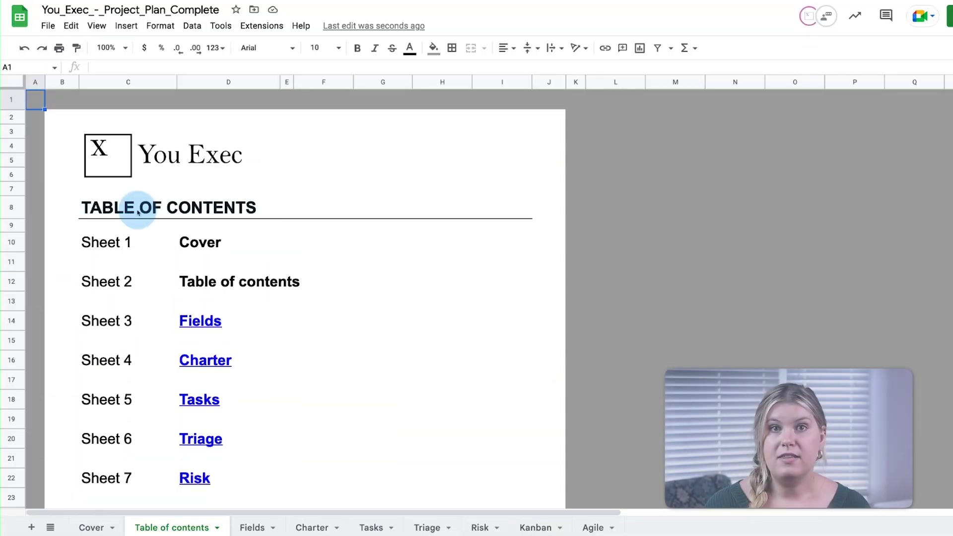
On the Fields sheet, replace the Possible likelihood value with Somewhat
{"action": "left_click", "coordinate": [218, 344]}
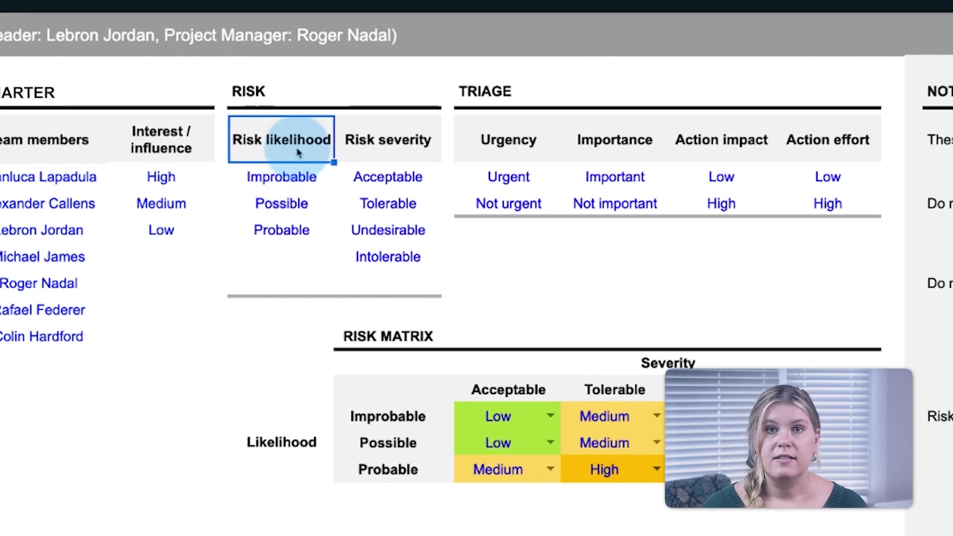
{"action": "key", "text": "Down"}
{"action": "left_click", "coordinate": [322, 208]}
{"action": "type", "text": "So"}
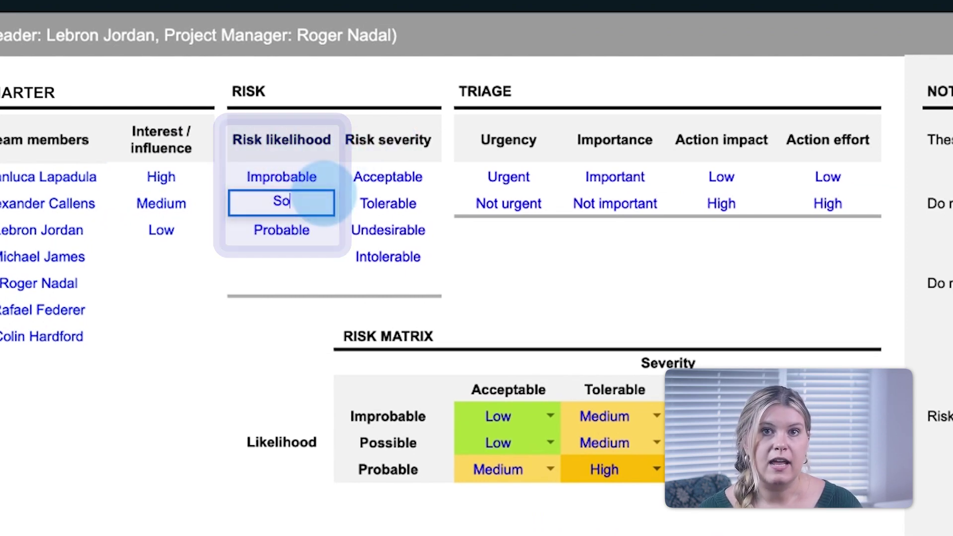
{"action": "type", "text": "mehwat"}
{"action": "key", "text": "BackSpace"}
{"action": "key", "text": "BackSpace"}
{"action": "key", "text": "BackSpace"}
{"action": "key", "text": "BackSpace"}
{"action": "type", "text": "what"}
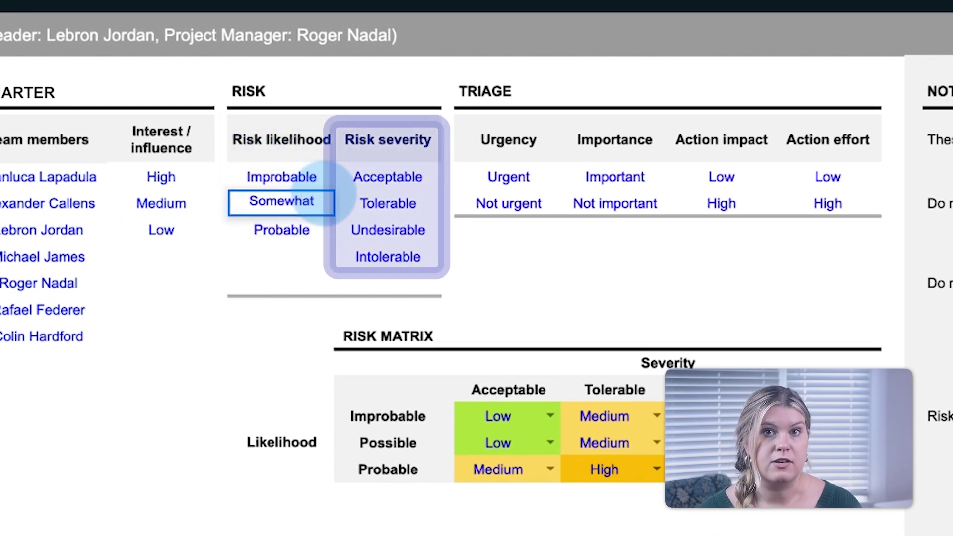
{"action": "key", "text": "Return"}
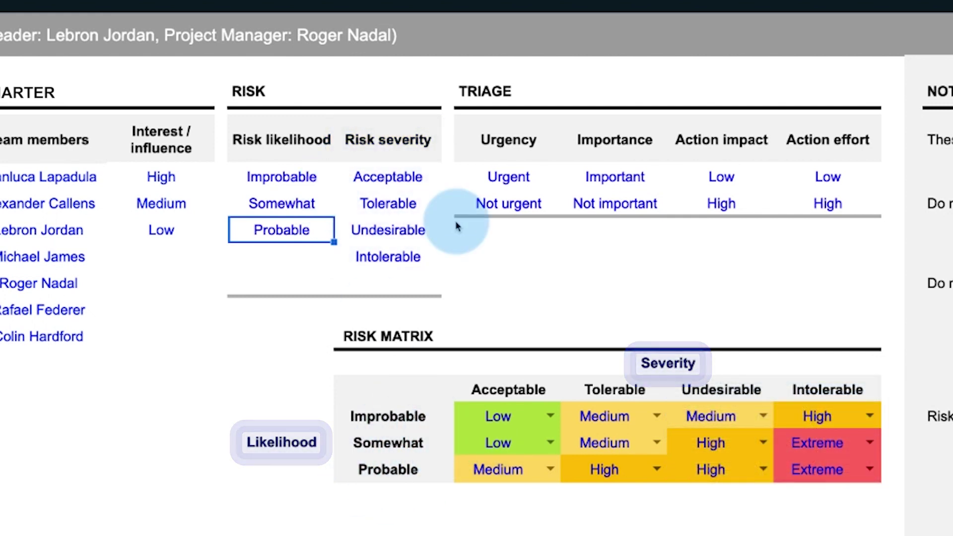
Replace the Action impact value Low with 'Not impactful'
{"action": "left_click", "coordinate": [603, 134]}
{"action": "left_click", "coordinate": [732, 187]}
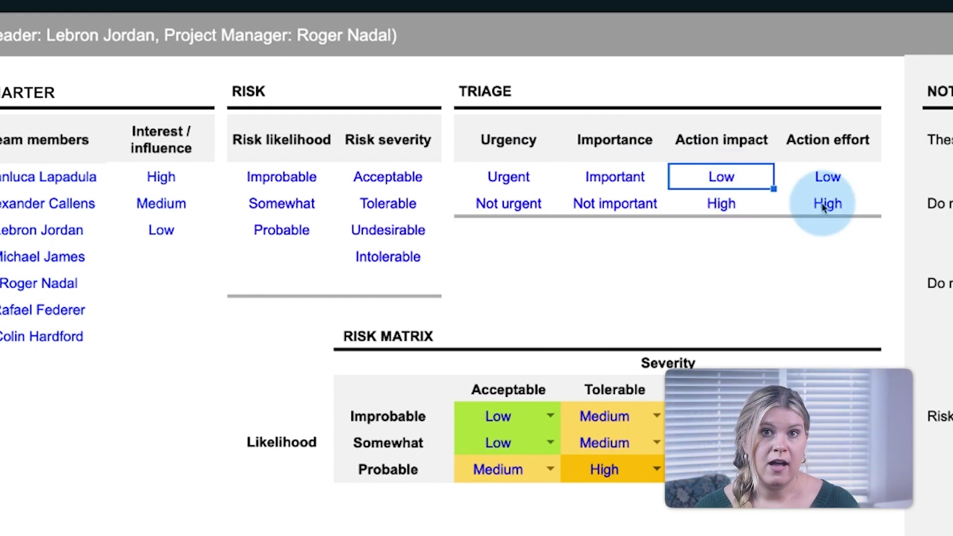
{"action": "type", "text": "not impactfu"}
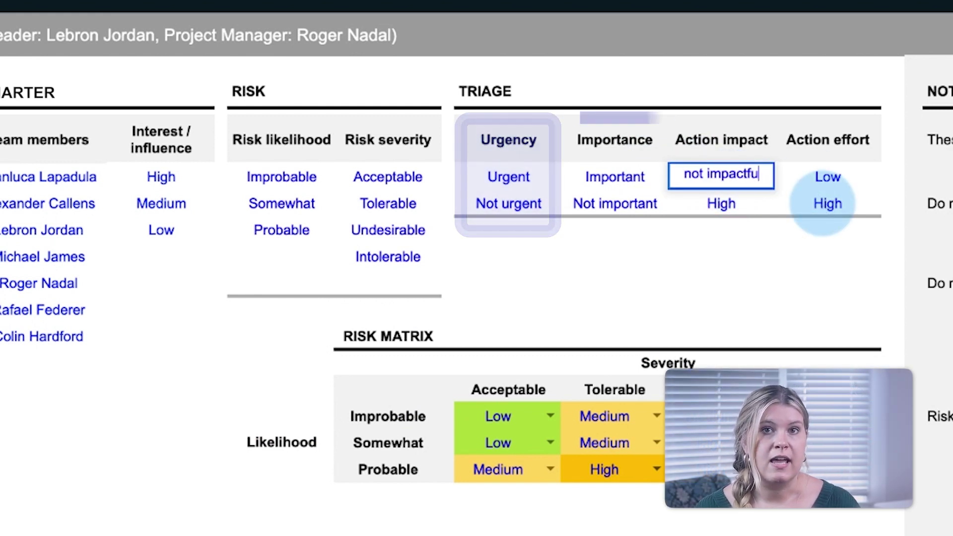
{"action": "key", "text": "BackSpace"}
{"action": "key", "text": "BackSpace"}
{"action": "key", "text": "BackSpace"}
{"action": "key", "text": "BackSpace"}
{"action": "key", "text": "BackSpace"}
{"action": "key", "text": "BackSpace"}
{"action": "key", "text": "BackSpace"}
{"action": "key", "text": "BackSpace"}
{"action": "key", "text": "BackSpace"}
{"action": "key", "text": "BackSpace"}
{"action": "key", "text": "BackSpace"}
{"action": "key", "text": "BackSpace"}
{"action": "type", "text": "Not"}
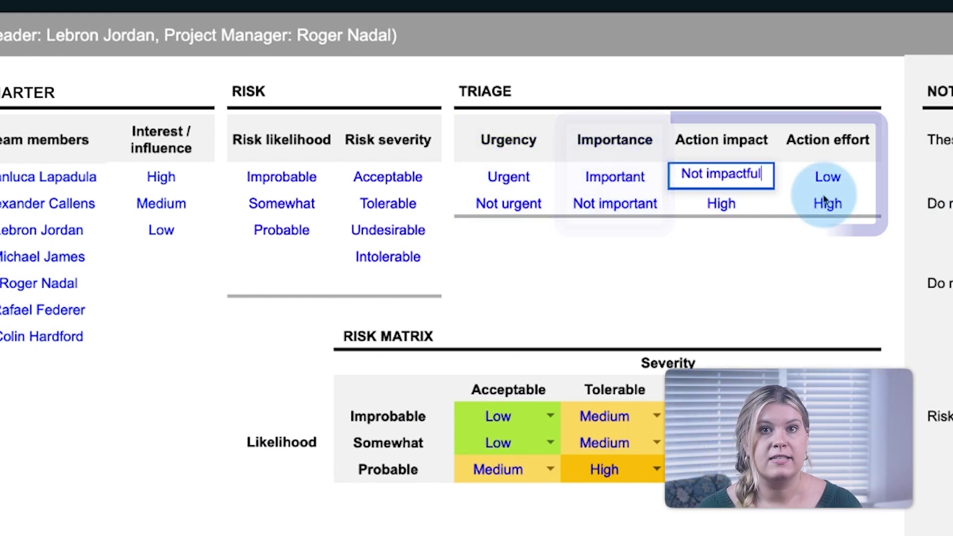
{"action": "double_click", "coordinate": [824, 202]}
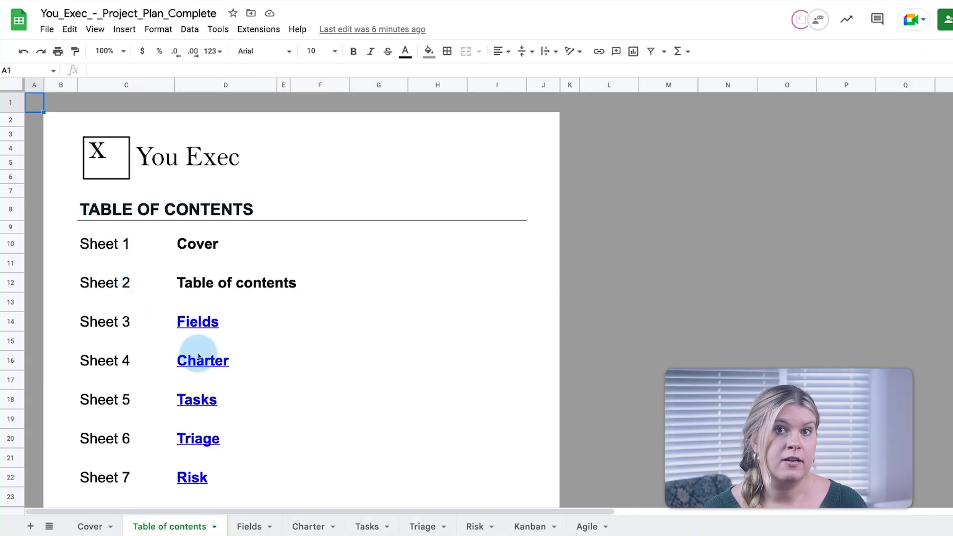
Open the Charter sheet and scroll down to its Project Stakeholders table
{"action": "left_click", "coordinate": [226, 383]}
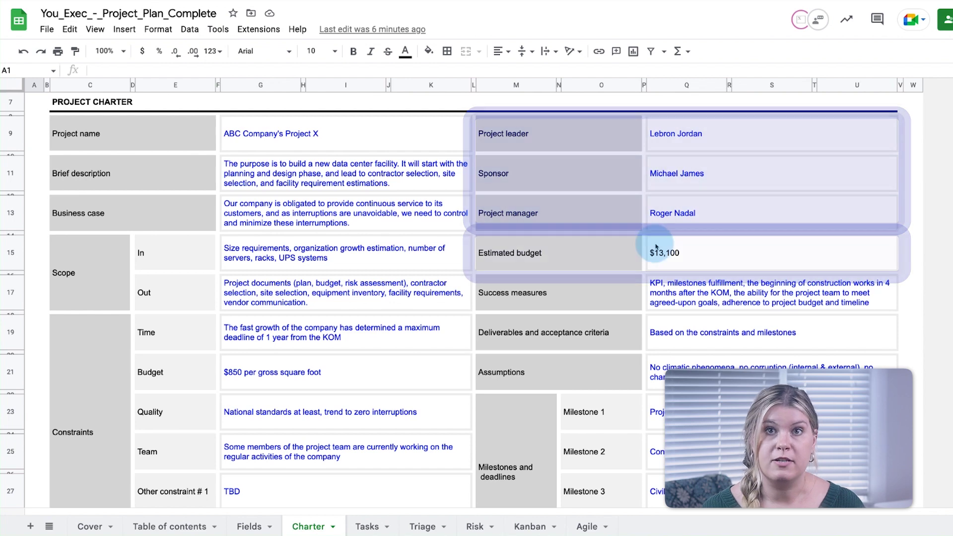
{"action": "scroll", "coordinate": [156, 350], "scroll_direction": "down", "scroll_amount": 3}
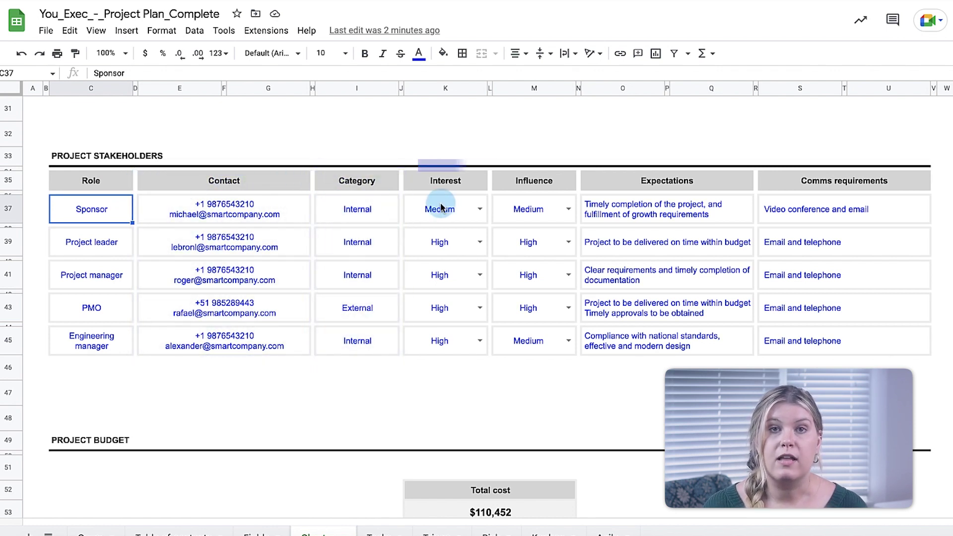
Set the sponsor's interest to Low and influence to High in the stakeholder table
{"action": "left_click", "coordinate": [480, 210]}
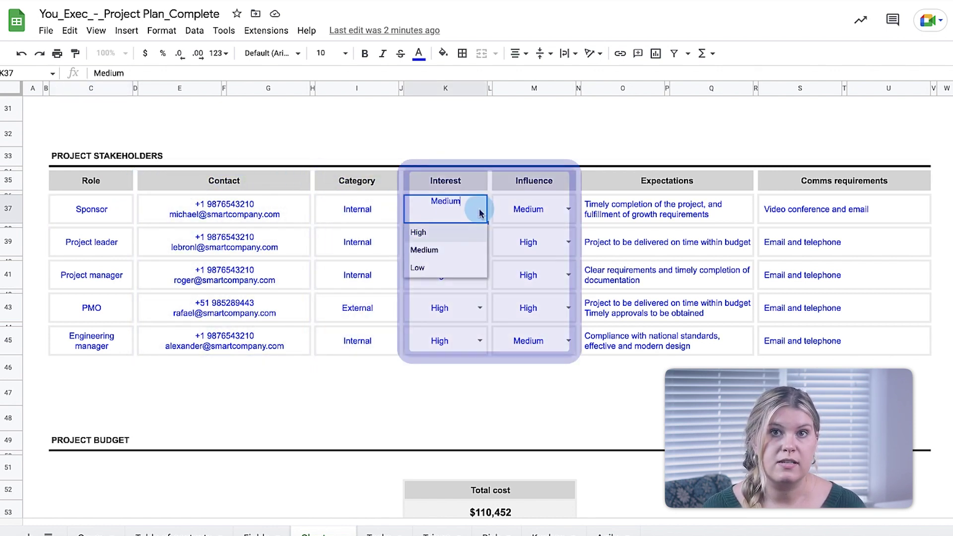
{"action": "left_click", "coordinate": [568, 210]}
{"action": "left_click", "coordinate": [537, 230]}
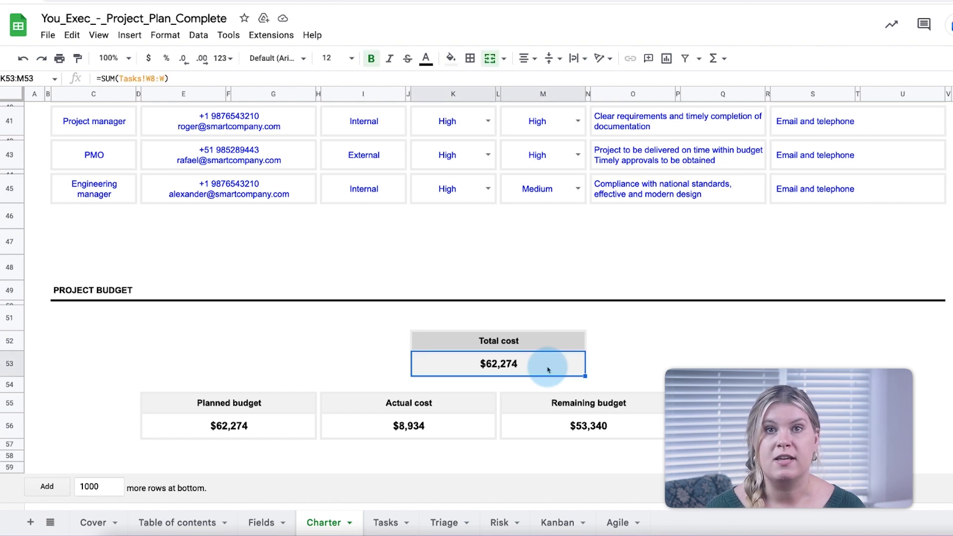
Inspect the Planned budget, Actual cost, Remaining budget and percent-used formulas
{"action": "left_click", "coordinate": [286, 427]}
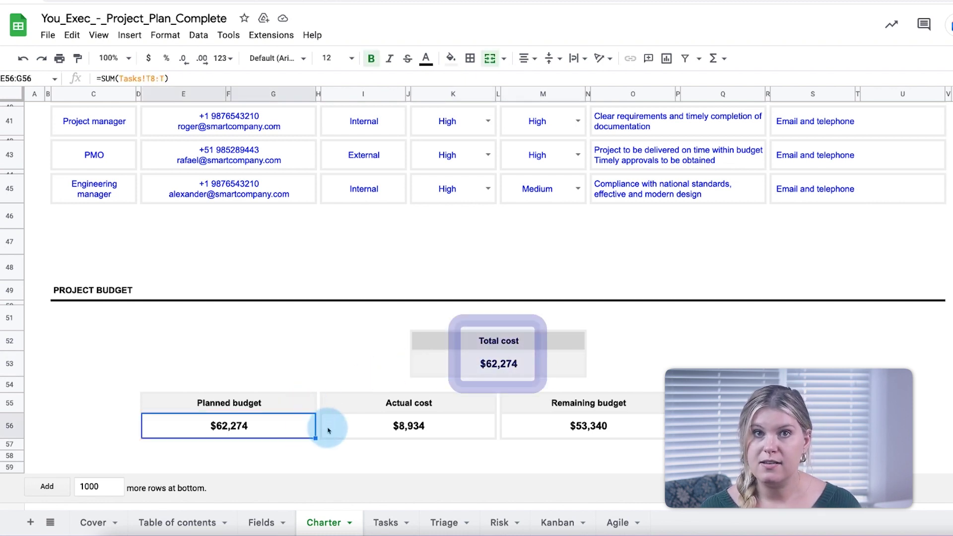
{"action": "left_click", "coordinate": [405, 429]}
{"action": "left_click", "coordinate": [662, 431]}
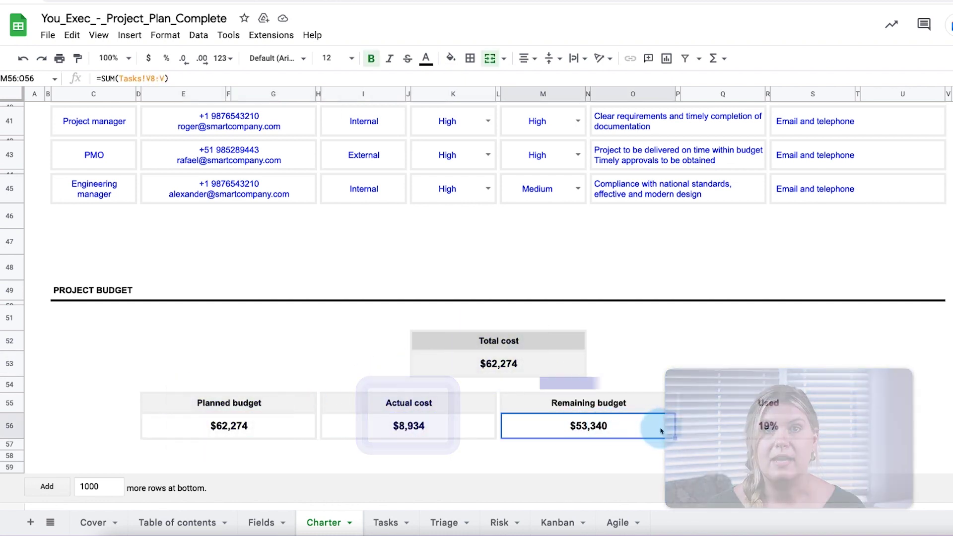
{"action": "left_click", "coordinate": [705, 429]}
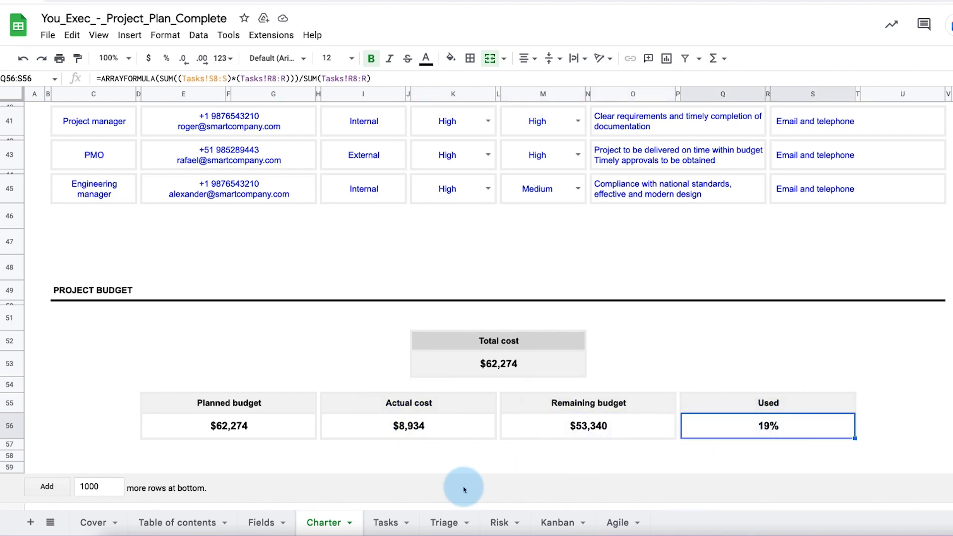
{"action": "left_click", "coordinate": [392, 523]}
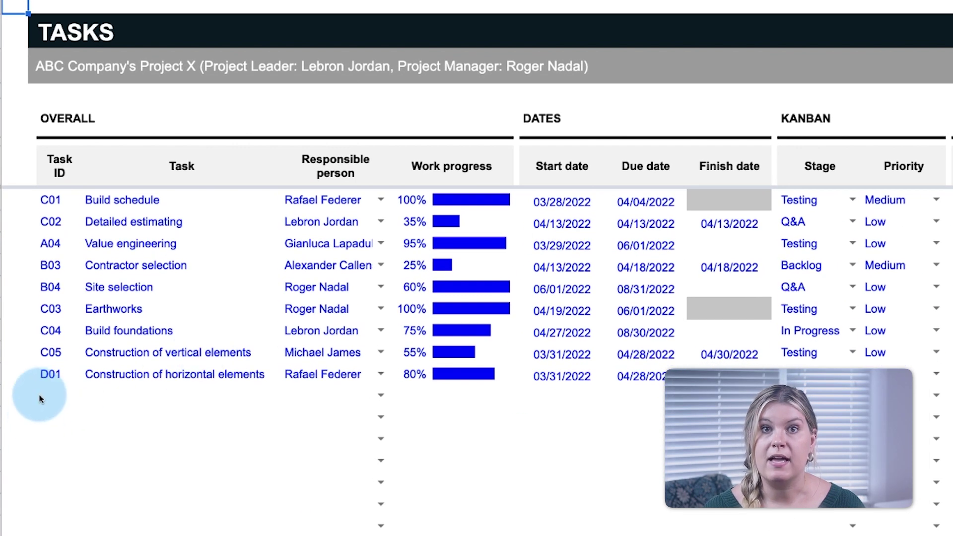
Add a new task D02 named 'Finish work' below D01
{"action": "scroll", "coordinate": [95, 245], "scroll_direction": "up", "scroll_amount": 5}
{"action": "scroll", "coordinate": [81, 243], "scroll_direction": "down", "scroll_amount": 5}
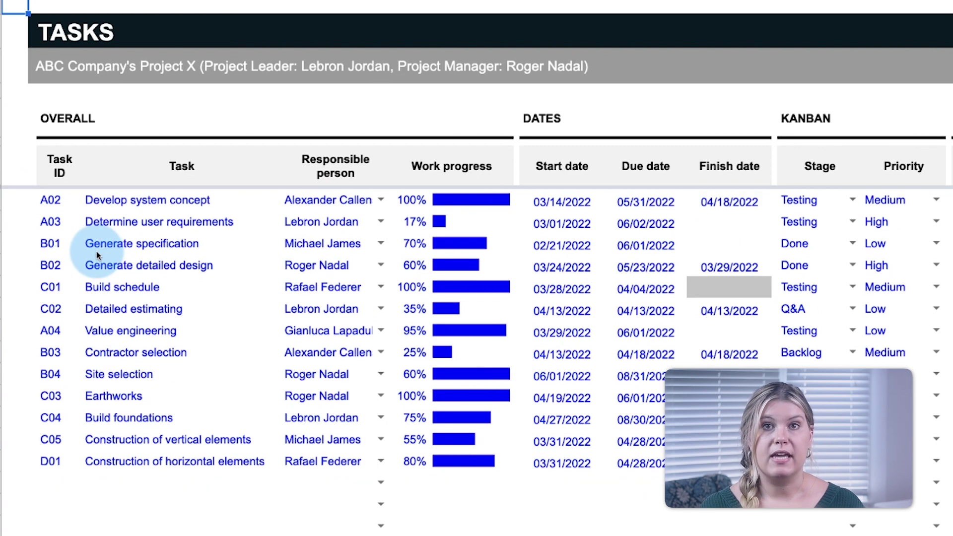
{"action": "left_click", "coordinate": [51, 376]}
{"action": "left_click", "coordinate": [55, 397]}
{"action": "type", "text": "D"}
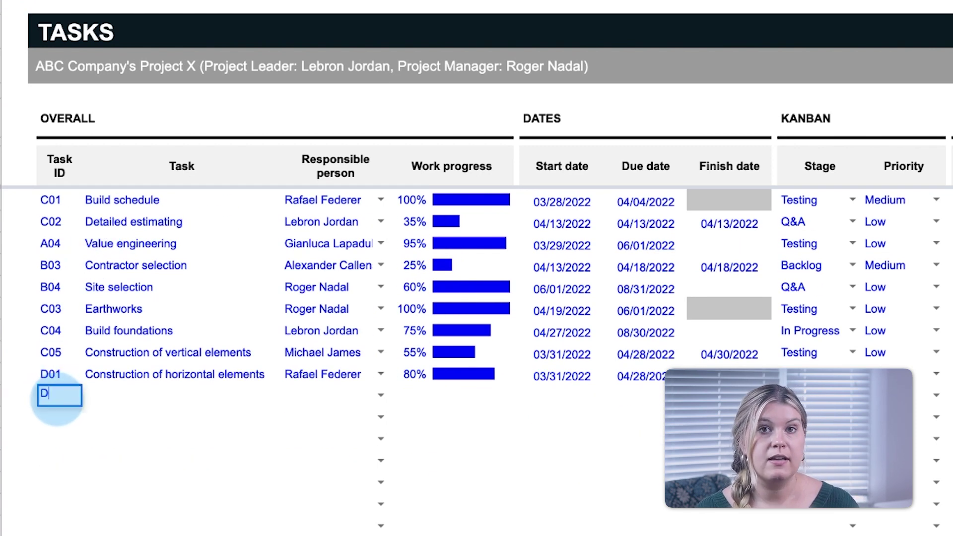
{"action": "type", "text": "0FInish work"}
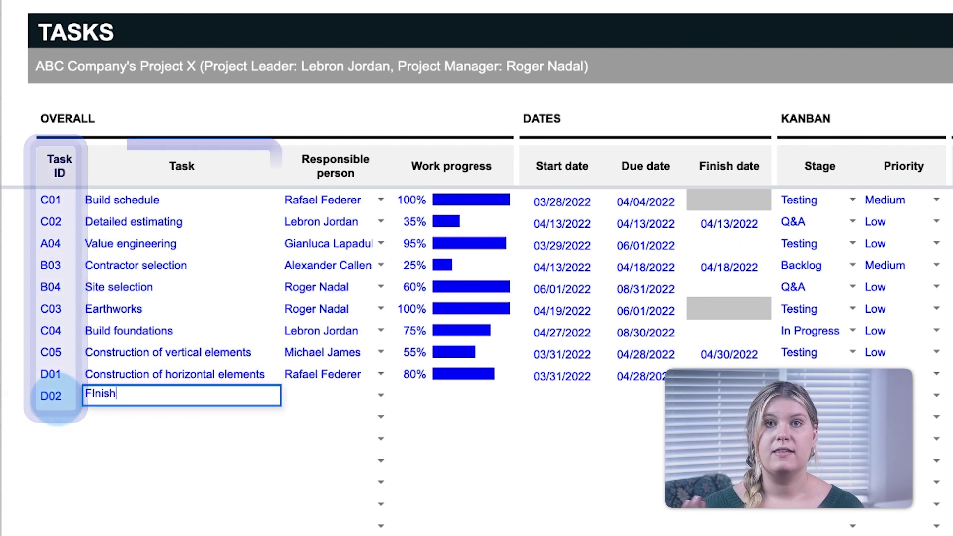
{"action": "key", "text": "Return"}
Assign a responsible person to D02 and fill in its Work progress
{"action": "left_click", "coordinate": [380, 394]}
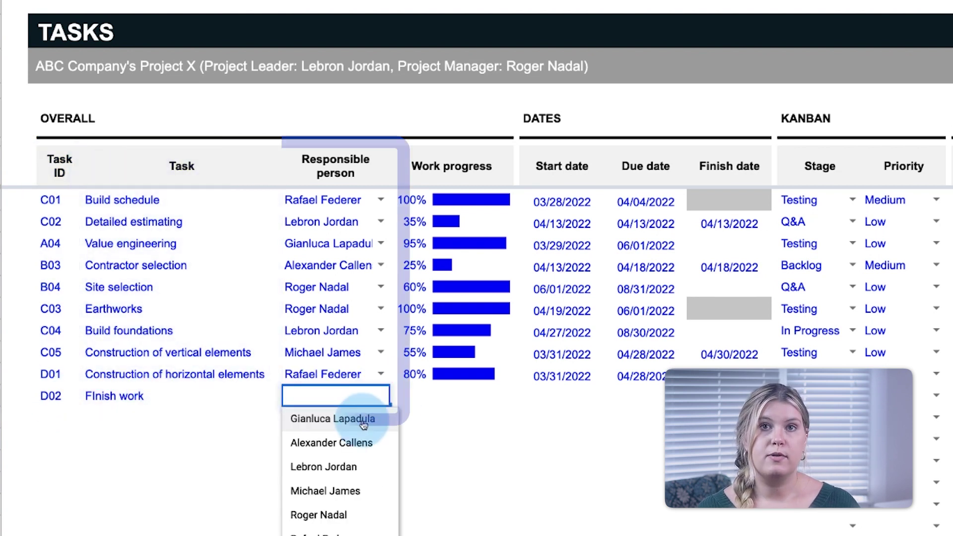
{"action": "left_click", "coordinate": [330, 442]}
{"action": "left_click", "coordinate": [417, 394]}
{"action": "type", "text": "15"}
{"action": "key", "text": "Return"}
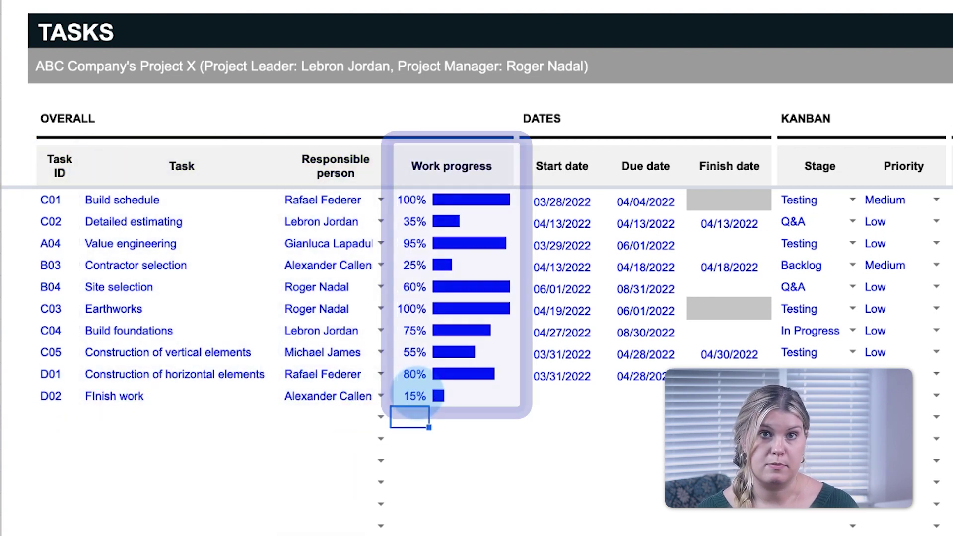
{"action": "type", "text": "35"}
{"action": "key", "text": "Return"}
{"action": "left_click", "coordinate": [416, 396]}
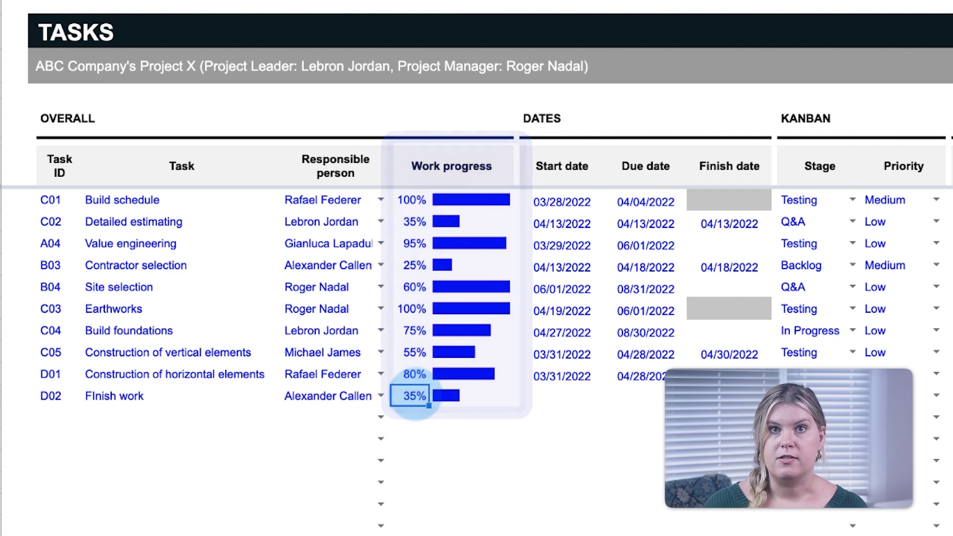
{"action": "type", "text": "55"}
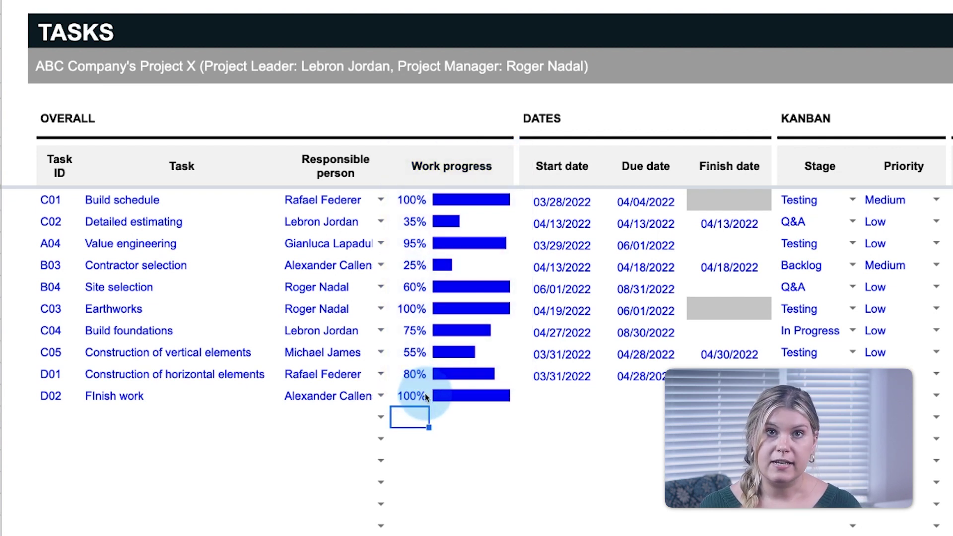
Give D02 start 05/01/2022, due 05/31/2022 and finish 05/15/2022 dates
{"action": "left_click", "coordinate": [552, 396]}
{"action": "type", "text": "05/01"}
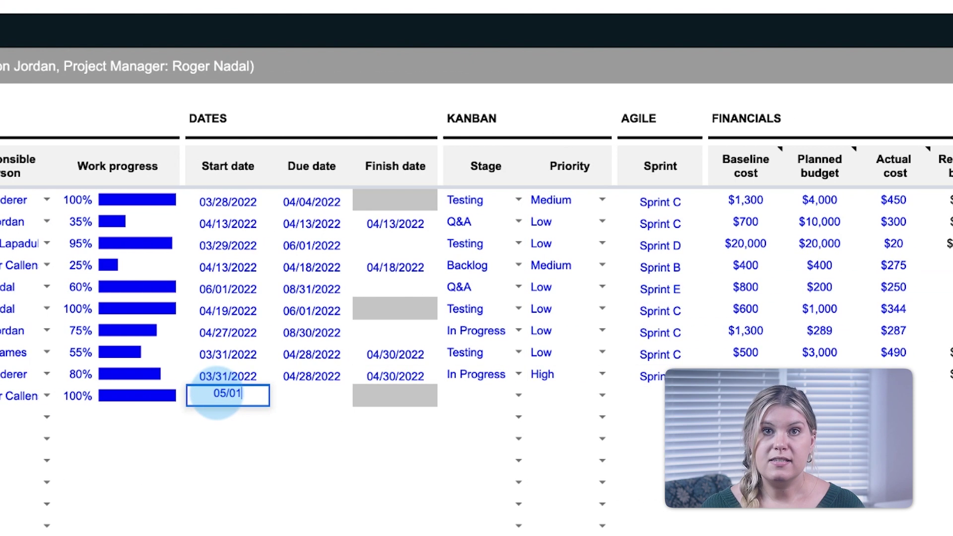
{"action": "type", "text": "05/31/2022"}
{"action": "key", "text": "Tab"}
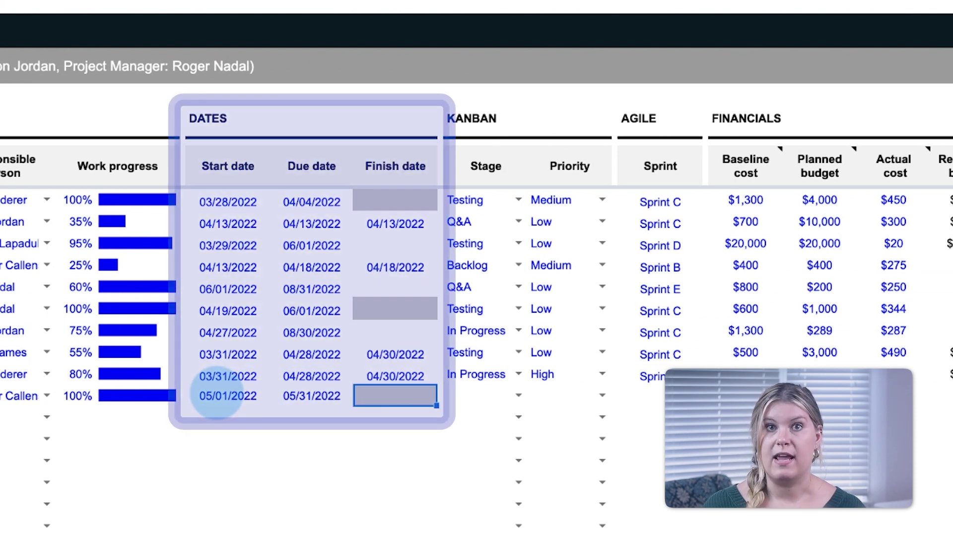
{"action": "type", "text": "05/15/2022"}
{"action": "key", "text": "Return"}
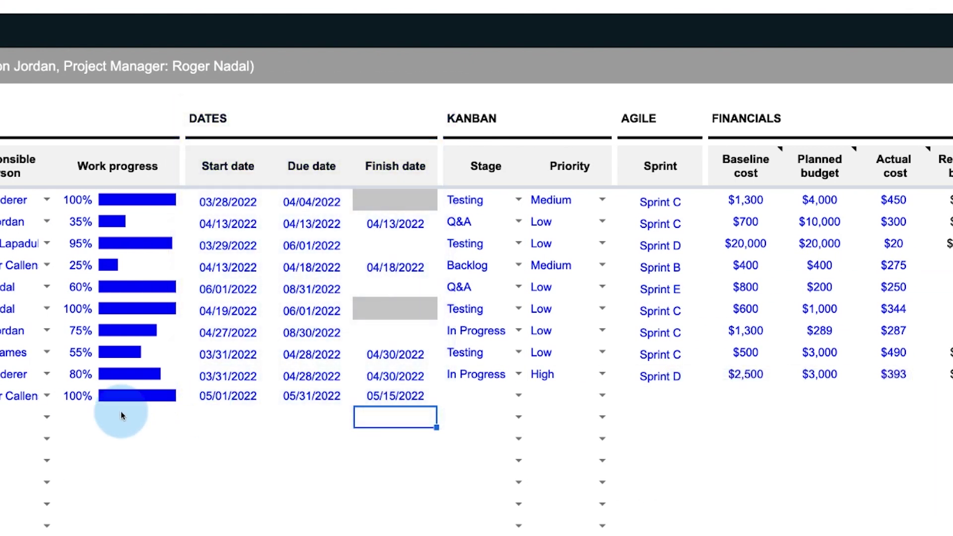
Set D02's stage to Done, priority to High and sprint to Sprint E
{"action": "left_click", "coordinate": [519, 395]}
{"action": "left_click", "coordinate": [486, 514]}
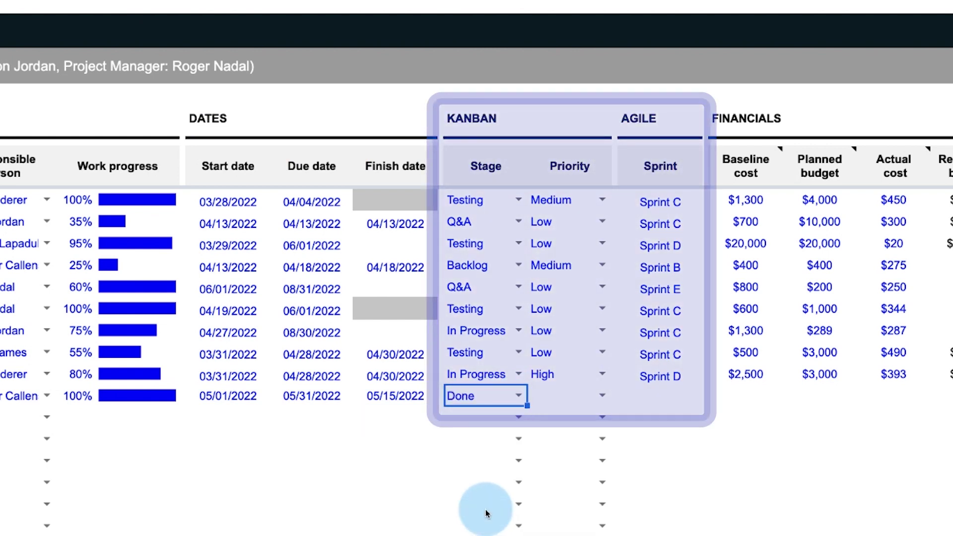
{"action": "left_click", "coordinate": [602, 396]}
{"action": "left_click", "coordinate": [546, 419]}
{"action": "left_click", "coordinate": [680, 392]}
{"action": "type", "text": "Sprint E"}
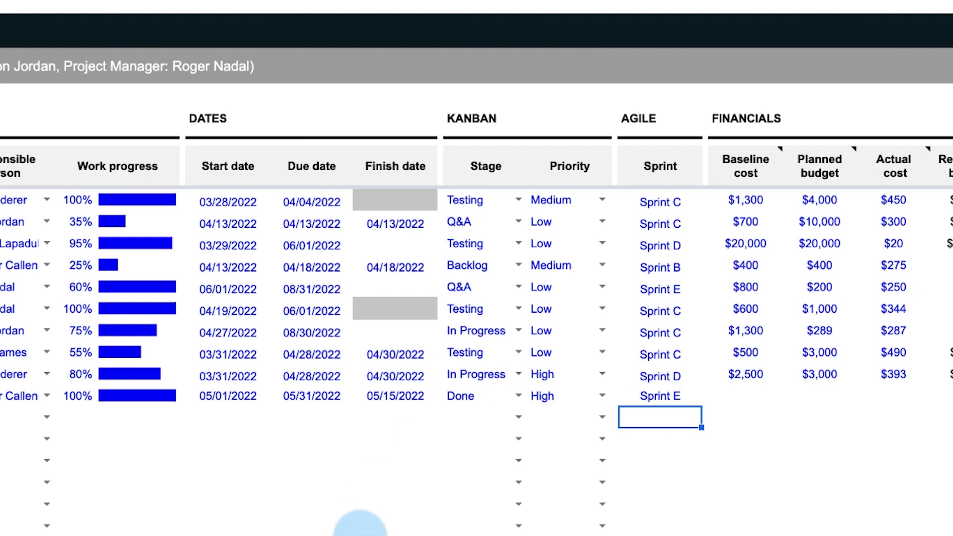
{"action": "scroll", "coordinate": [476, 298], "scroll_direction": "right", "scroll_amount": 10}
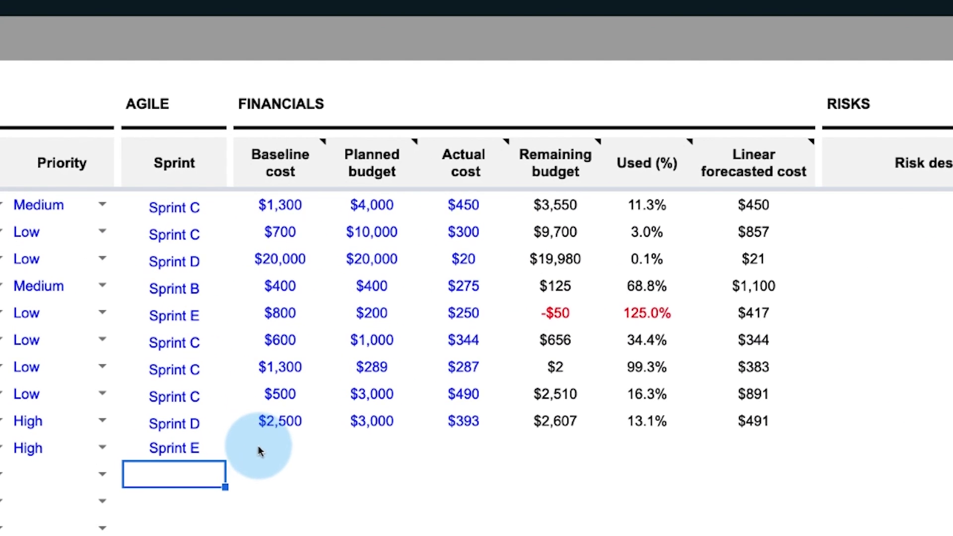
Enter D02's baseline cost $3,500, planned budget $4,000 and actual cost $3,800
{"action": "type", "text": "$35"}
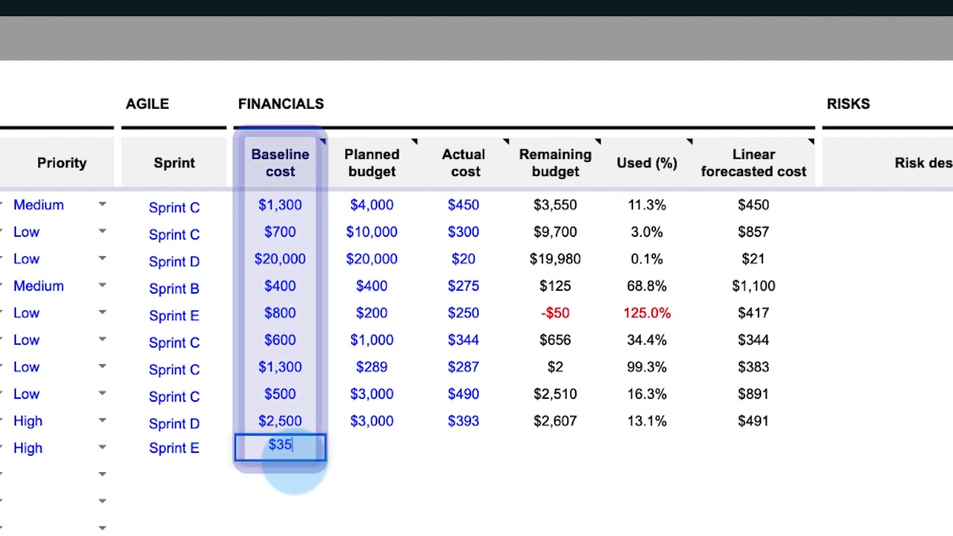
{"action": "mouse_move", "coordinate": [306, 158]}
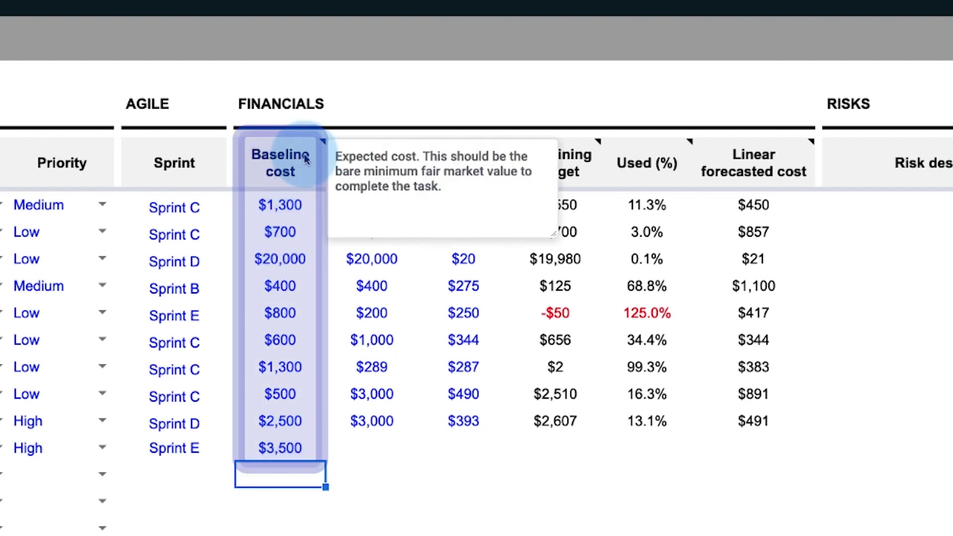
{"action": "left_click", "coordinate": [367, 448]}
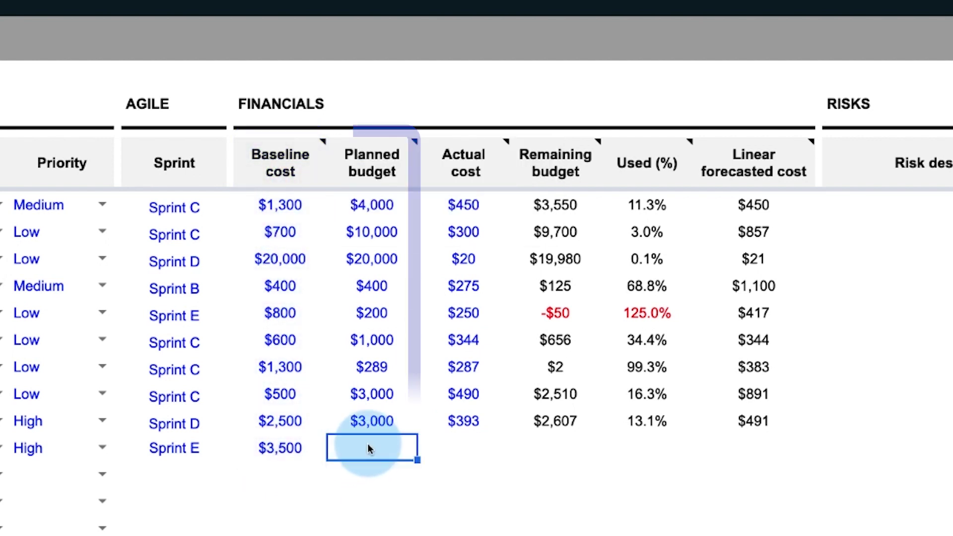
{"action": "type", "text": "400"}
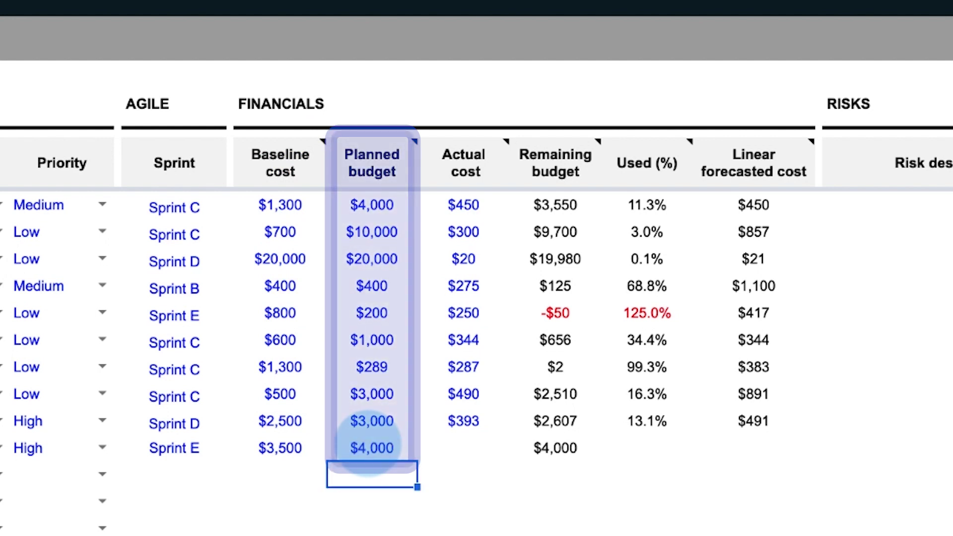
{"action": "left_click", "coordinate": [468, 449]}
{"action": "type", "text": "$"}
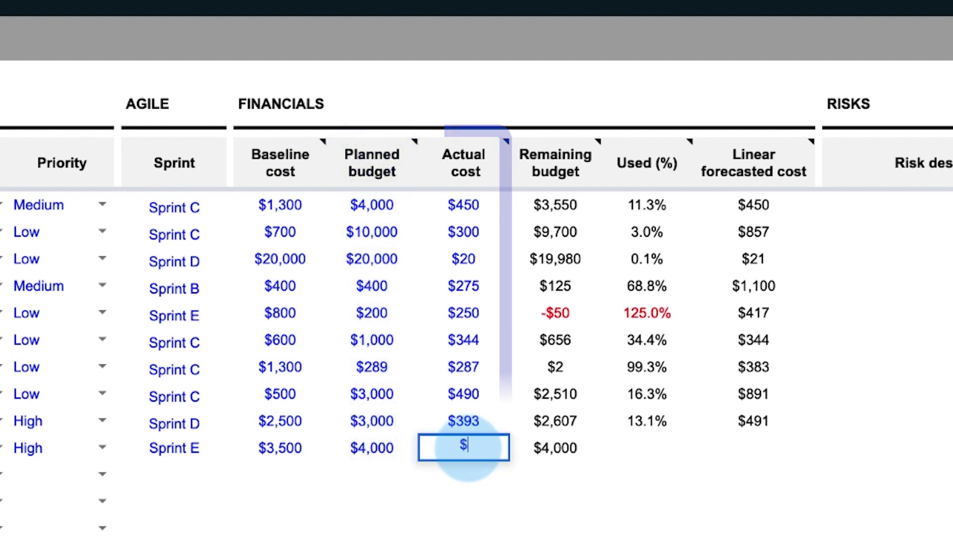
{"action": "type", "text": "38"}
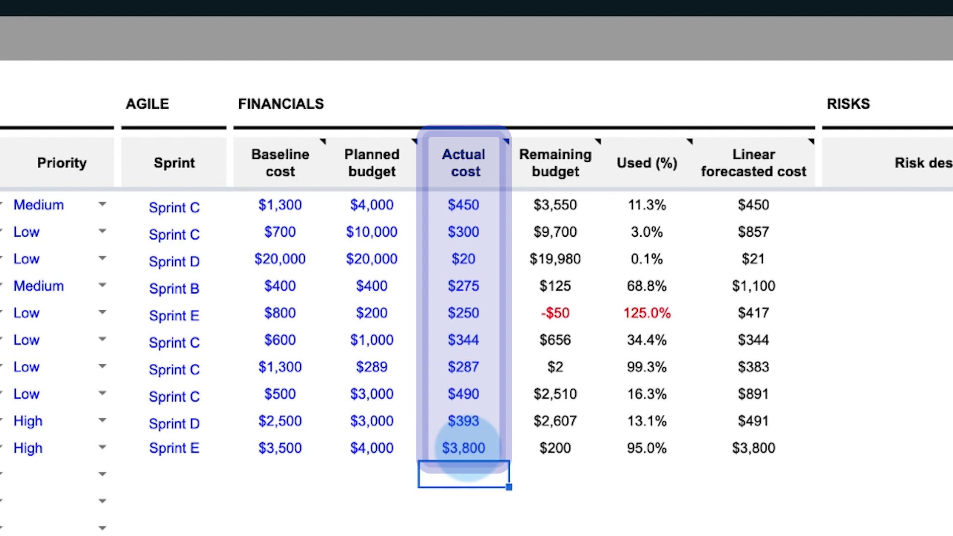
{"action": "left_click", "coordinate": [570, 452]}
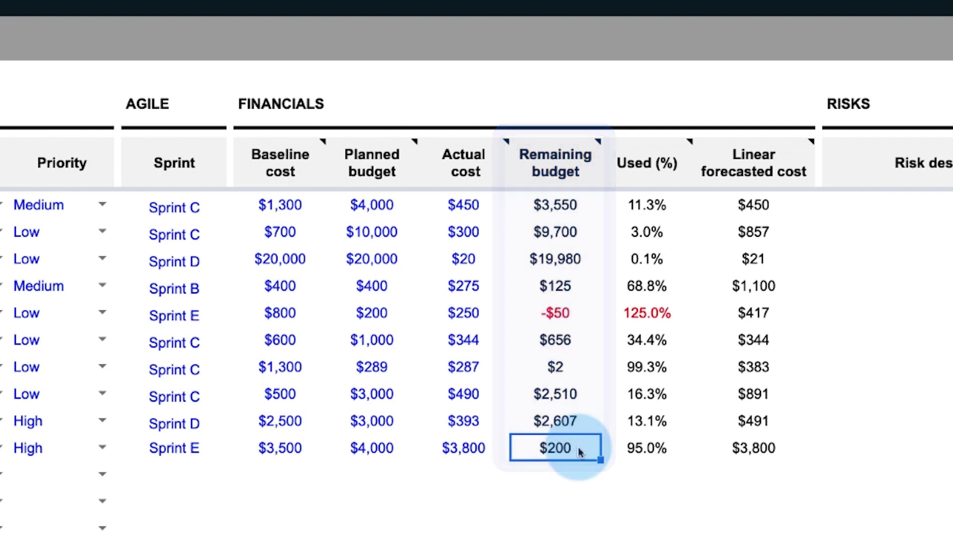
Change D02's actual cost to $5,000, leaving -$1,000 remaining and 125.0% used
{"action": "left_click", "coordinate": [439, 448]}
{"action": "left_click", "coordinate": [375, 453]}
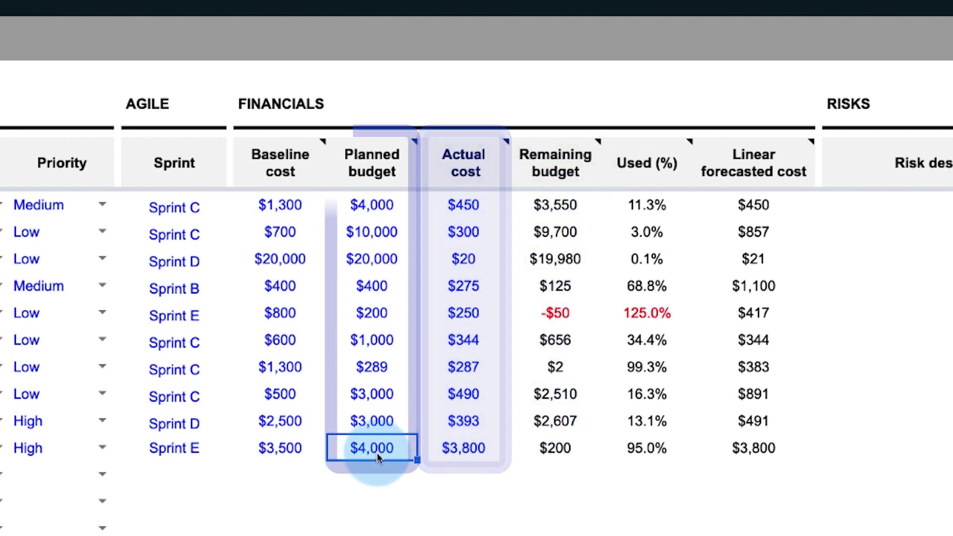
{"action": "left_click", "coordinate": [463, 452]}
{"action": "type", "text": "$500"}
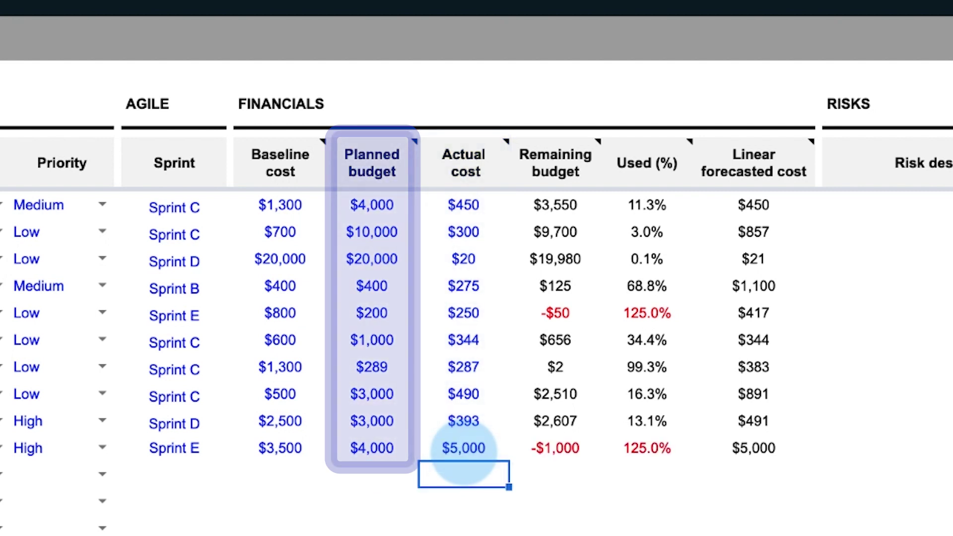
{"action": "left_click", "coordinate": [550, 450]}
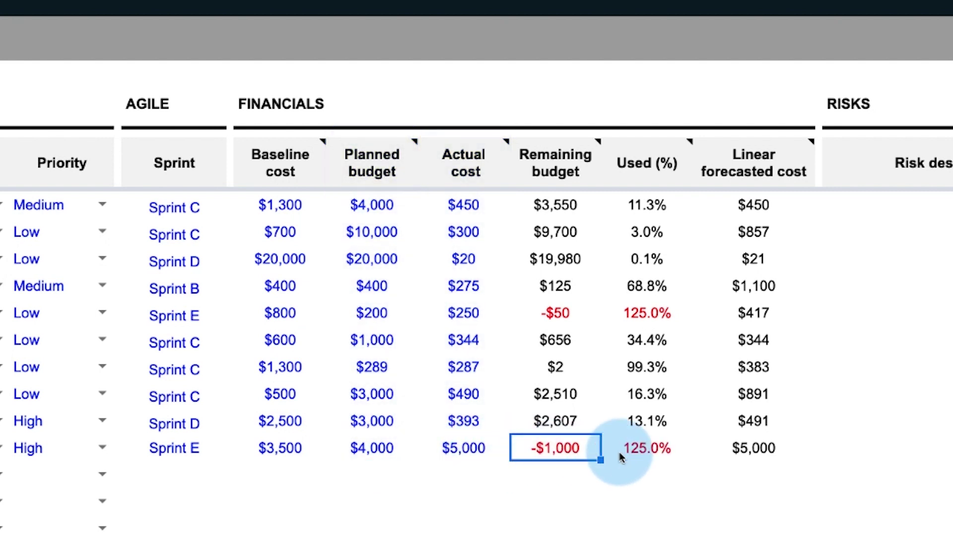
{"action": "left_click", "coordinate": [663, 455]}
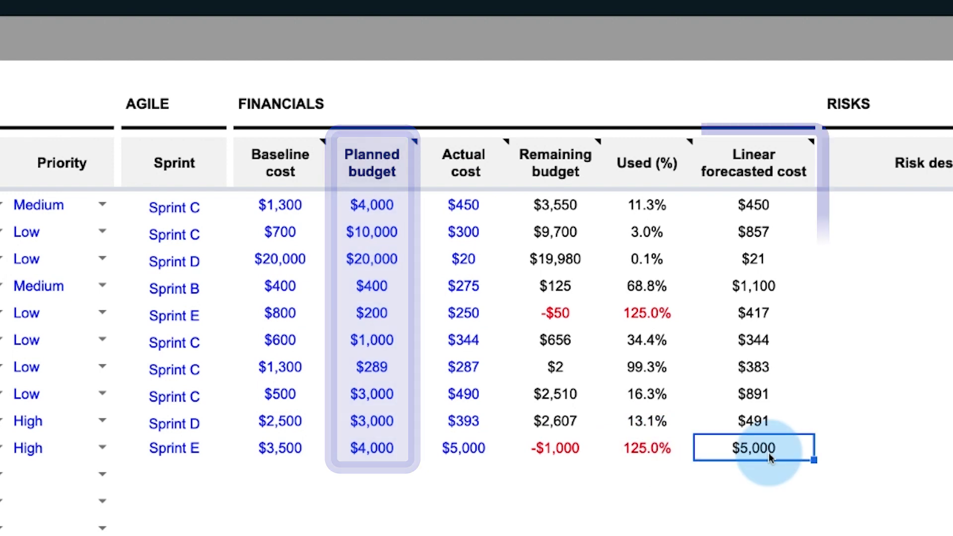
{"action": "left_click", "coordinate": [467, 449]}
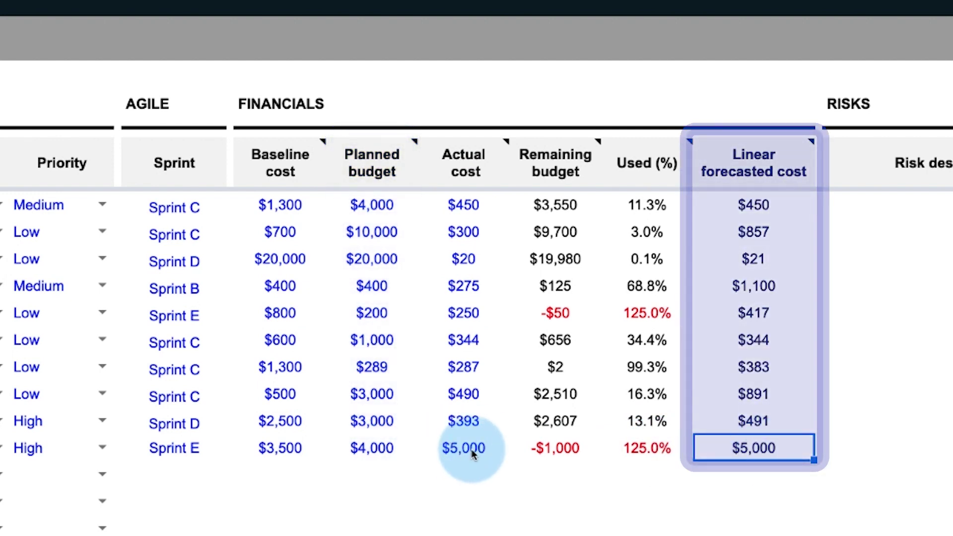
{"action": "scroll", "coordinate": [476, 323], "scroll_direction": "left", "scroll_amount": 10}
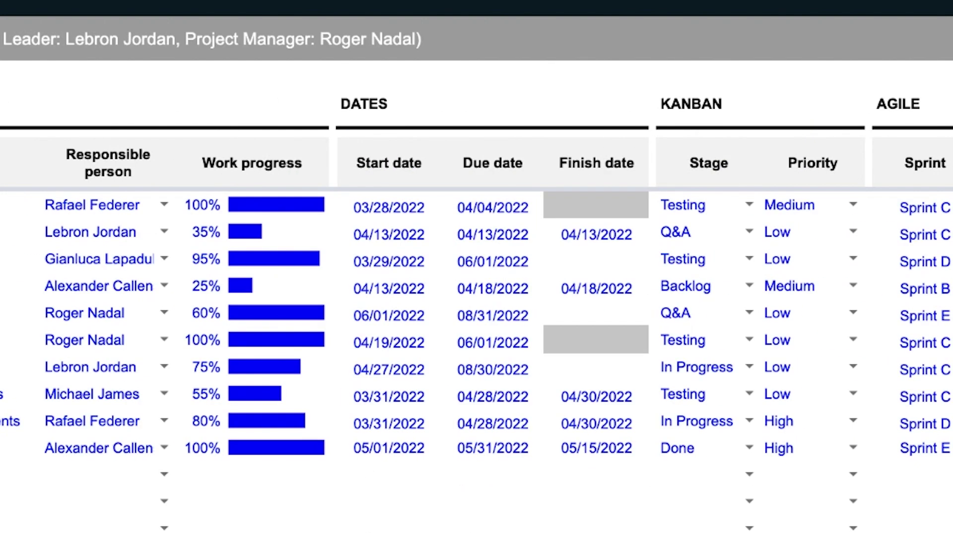
{"action": "left_click", "coordinate": [206, 450]}
{"action": "scroll", "coordinate": [477, 323], "scroll_direction": "right", "scroll_amount": 10}
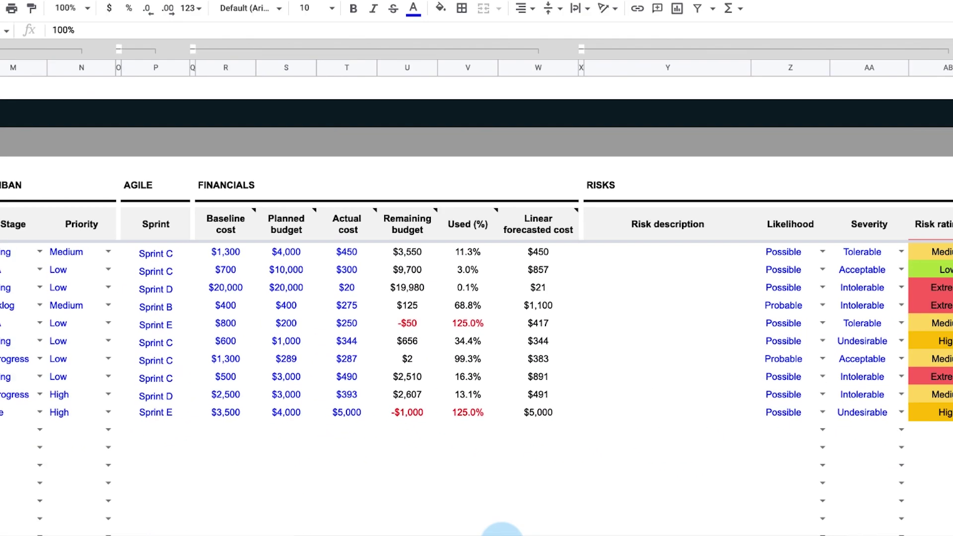
{"action": "left_click", "coordinate": [309, 527]}
{"action": "left_click", "coordinate": [485, 360]}
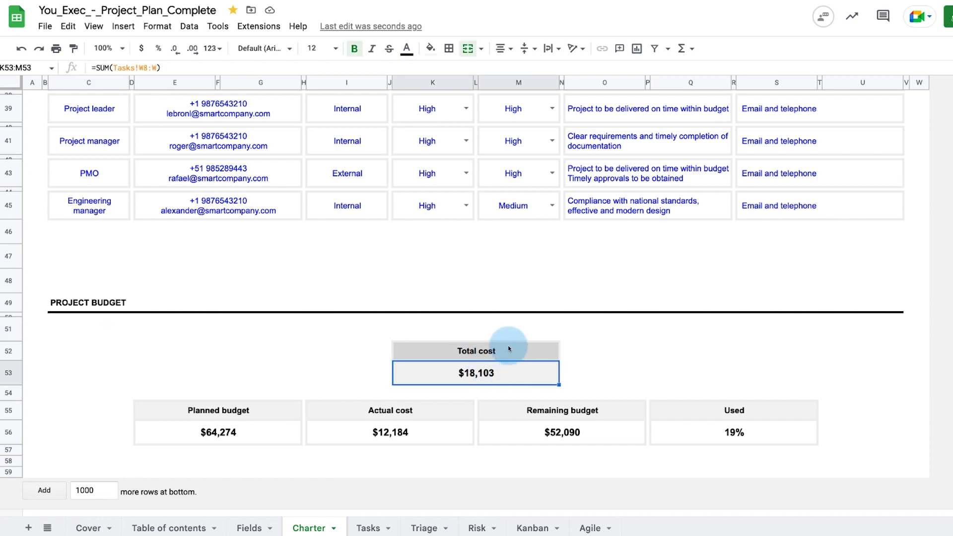
{"action": "left_click", "coordinate": [262, 430]}
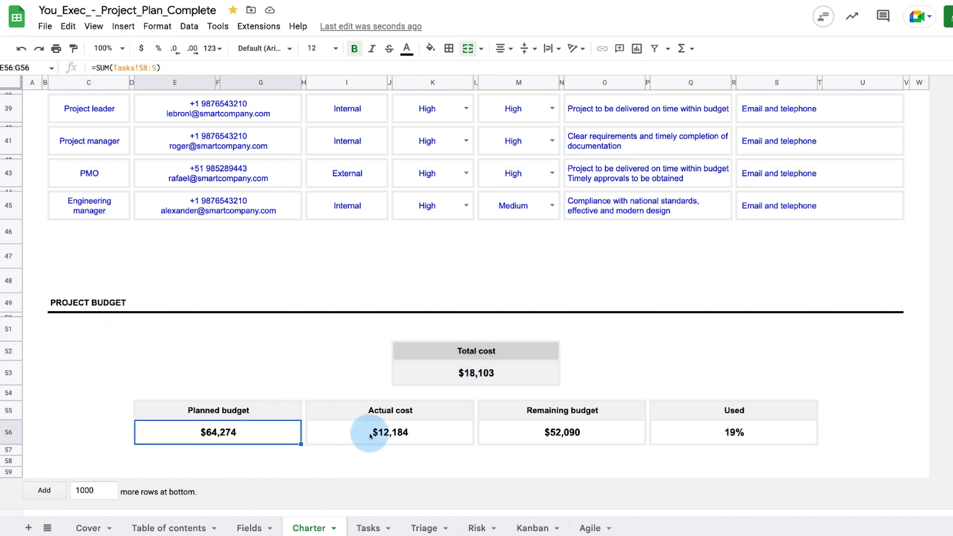
{"action": "left_click", "coordinate": [496, 438]}
{"action": "left_click", "coordinate": [372, 529]}
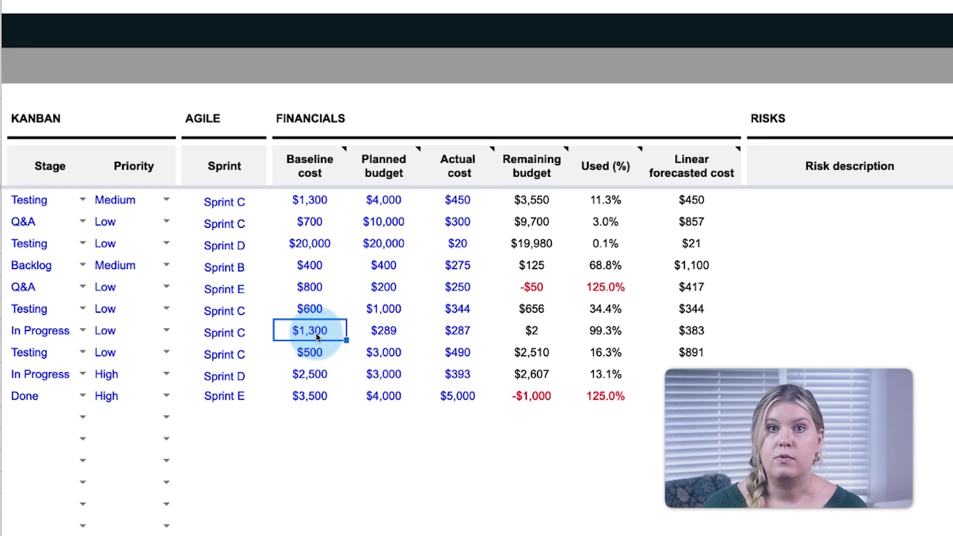
{"action": "left_click", "coordinate": [322, 338]}
{"action": "type", "text": "$2300"}
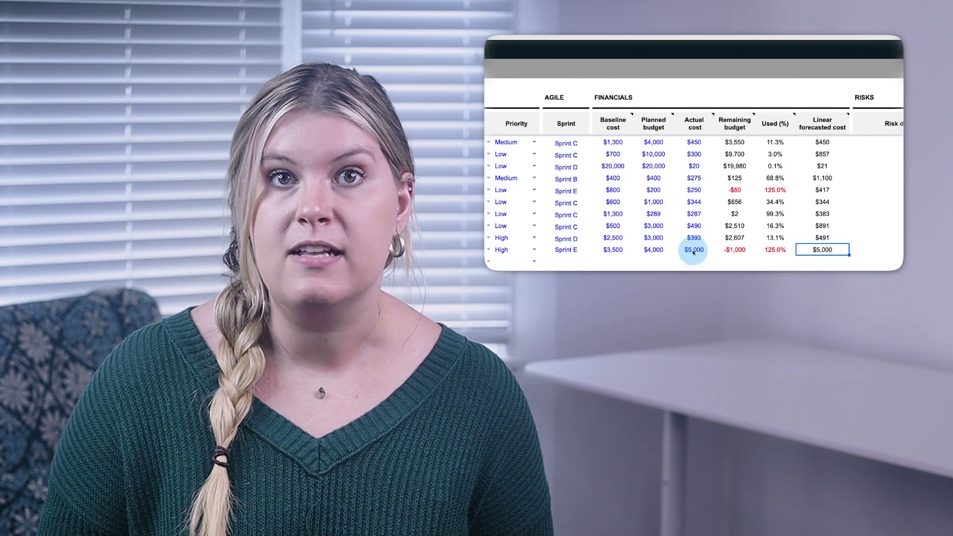
{"action": "scroll", "coordinate": [694, 198], "scroll_direction": "left", "scroll_amount": 10}
{"action": "left_click", "coordinate": [574, 248]}
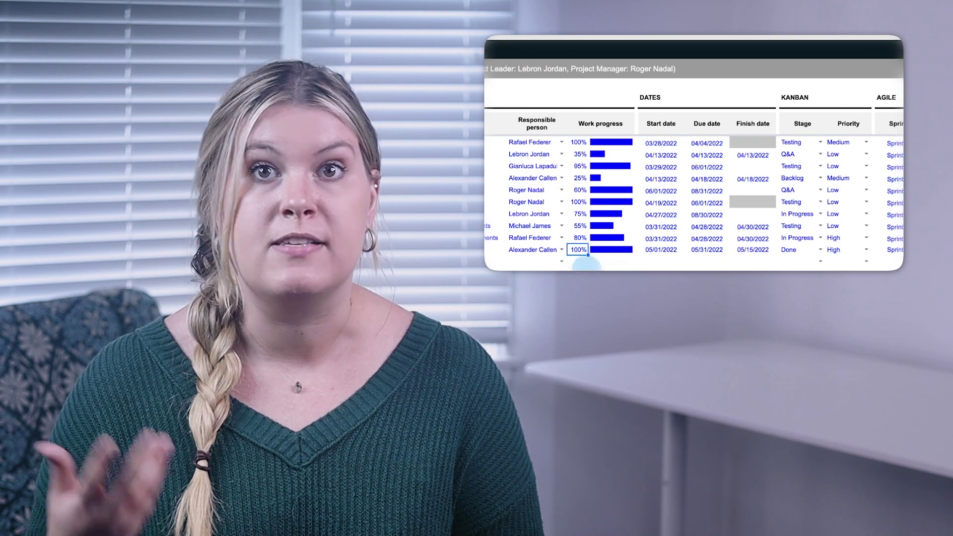
{"action": "scroll", "coordinate": [694, 199], "scroll_direction": "right", "scroll_amount": 5}
{"action": "scroll", "coordinate": [694, 199], "scroll_direction": "right", "scroll_amount": 5}
{"action": "type", "text": "Possib"}
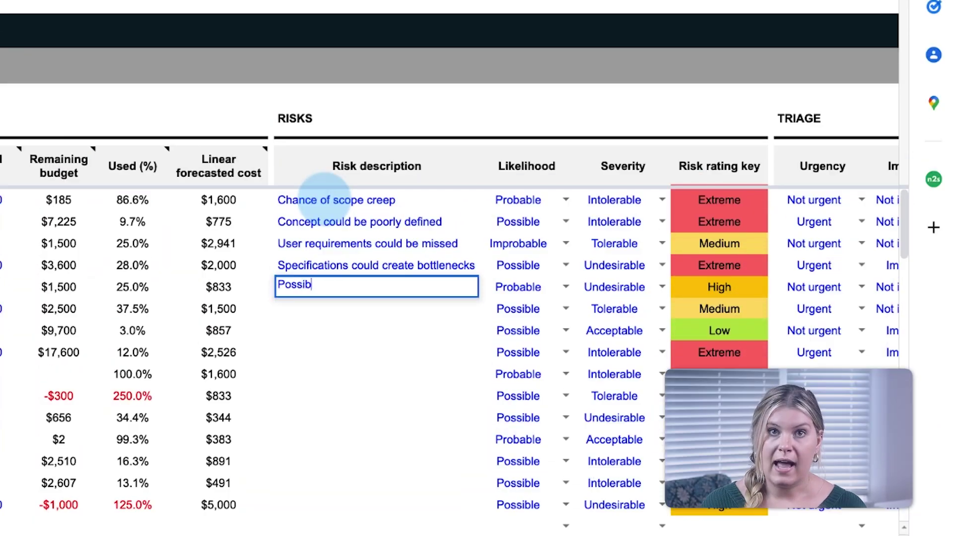
{"action": "type", "text": "le environmental damag"}
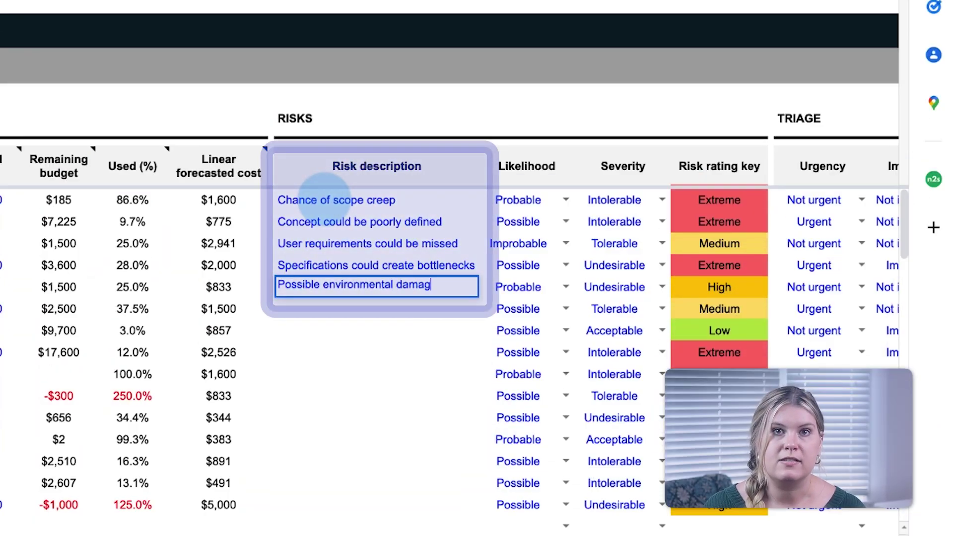
{"action": "type", "text": "e"}
Confirm the 'Possible environmental damage' risk and look over the first task's triage dropdowns
{"action": "key", "text": "Return"}
{"action": "scroll", "coordinate": [447, 347], "scroll_direction": "right", "scroll_amount": 10}
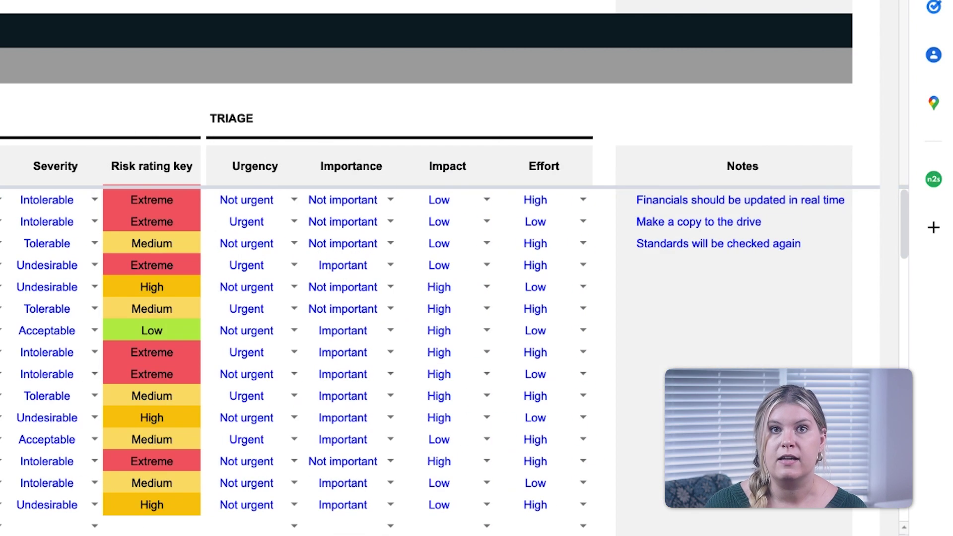
{"action": "left_click", "coordinate": [294, 200]}
{"action": "left_click", "coordinate": [390, 199]}
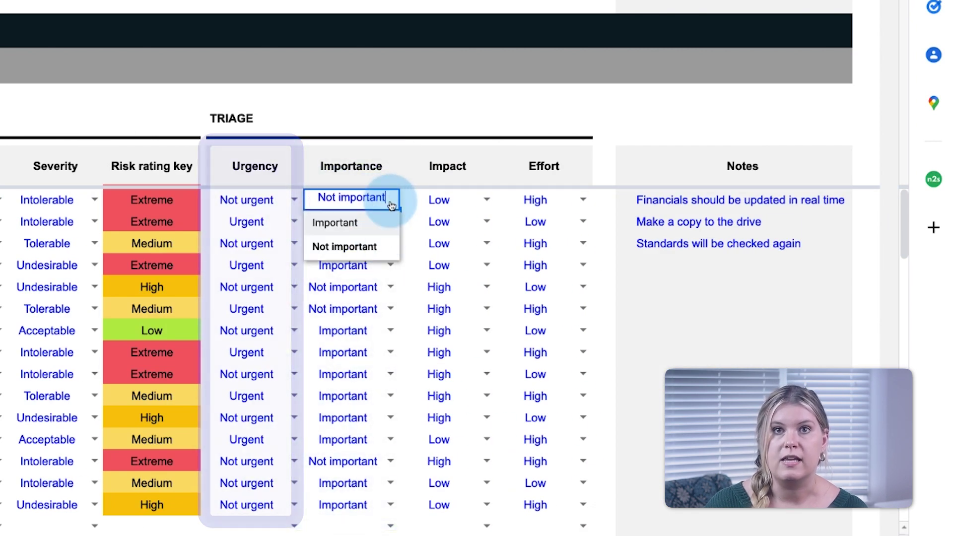
{"action": "left_click", "coordinate": [437, 203]}
{"action": "left_click", "coordinate": [485, 198]}
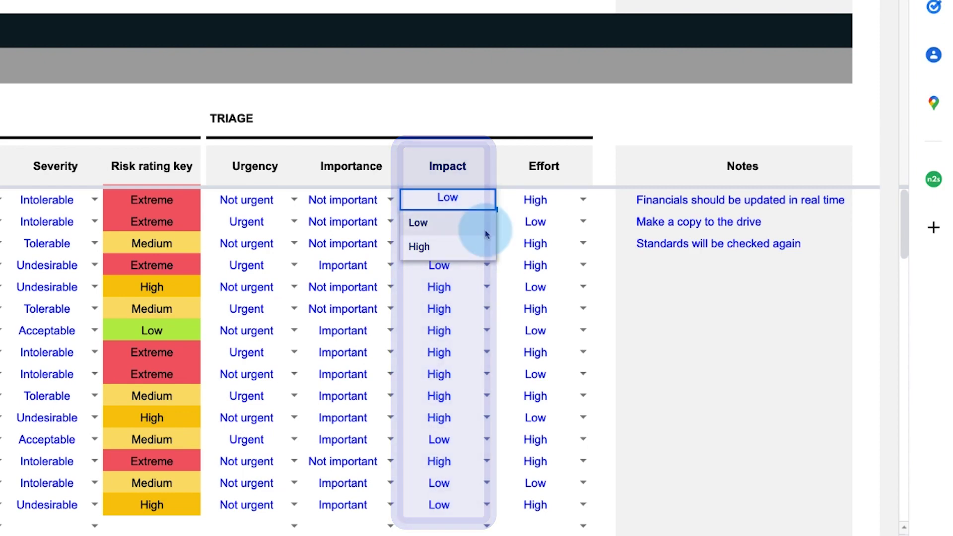
{"action": "left_click", "coordinate": [581, 200]}
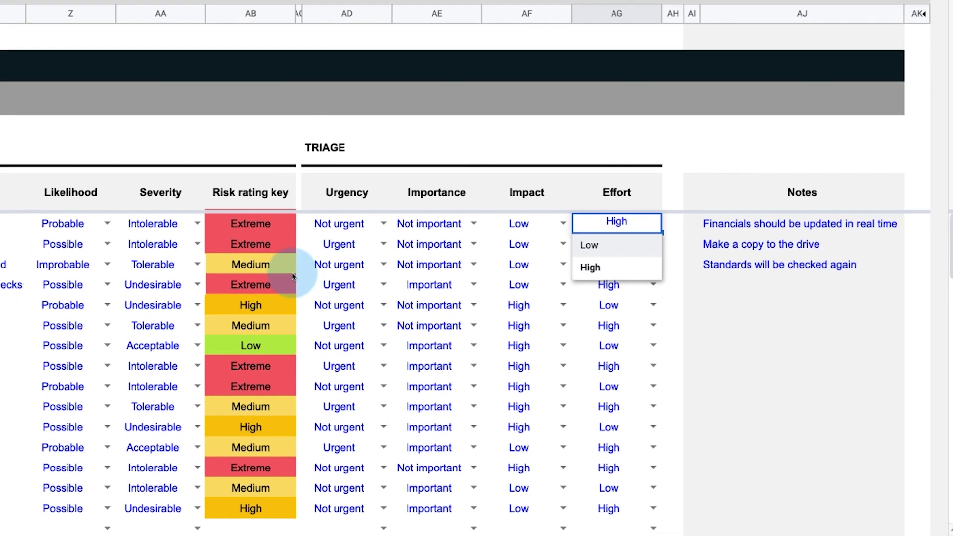
Set row 11's Likelihood to Probable and row 12's Severity to Intolerable
{"action": "left_click", "coordinate": [107, 223]}
{"action": "left_click", "coordinate": [55, 267]}
{"action": "left_click", "coordinate": [197, 244]}
{"action": "left_click", "coordinate": [149, 288]}
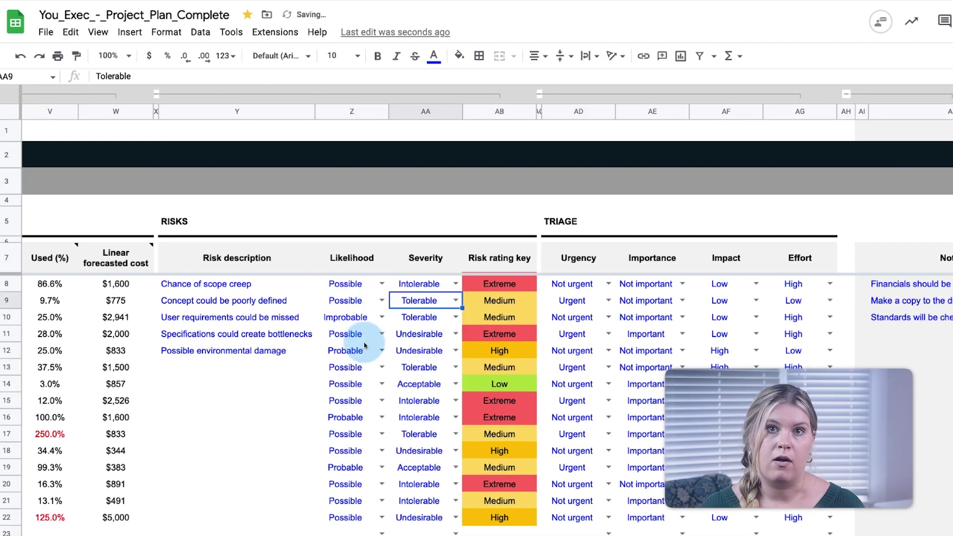
{"action": "left_click", "coordinate": [83, 285]}
{"action": "left_click", "coordinate": [356, 387]}
{"action": "left_click", "coordinate": [455, 351]}
{"action": "left_click", "coordinate": [417, 420]}
Review rows 13–14's ratings and choose an Effort rating for row 15
{"action": "left_click", "coordinate": [347, 384]}
{"action": "left_click", "coordinate": [419, 384]}
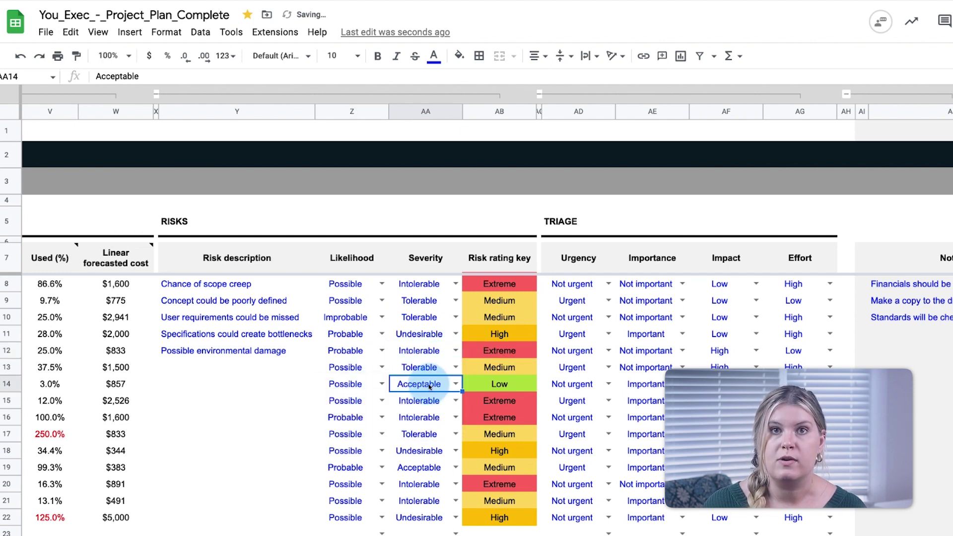
{"action": "left_click", "coordinate": [671, 366]}
{"action": "left_click", "coordinate": [685, 314]}
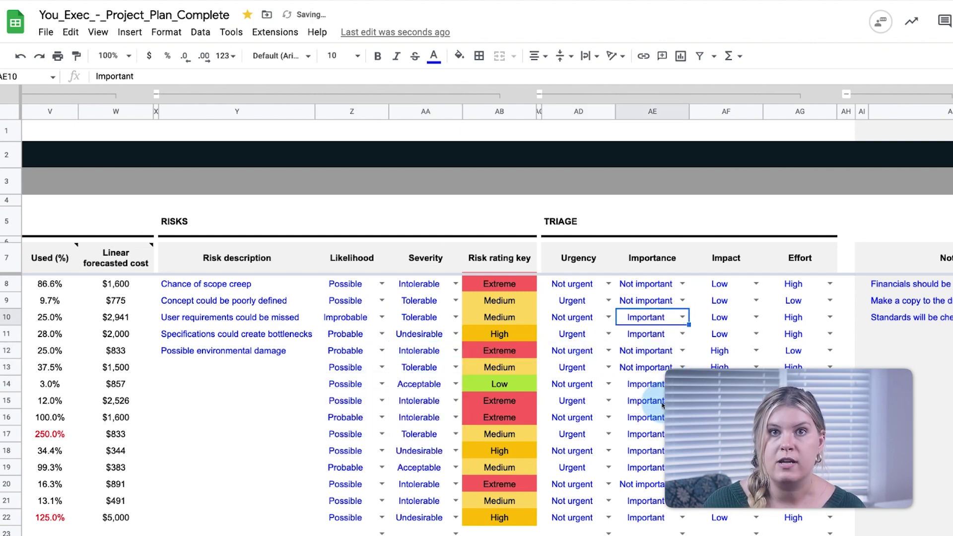
{"action": "left_click", "coordinate": [720, 368]}
{"action": "left_click", "coordinate": [829, 333]}
{"action": "left_click", "coordinate": [830, 401]}
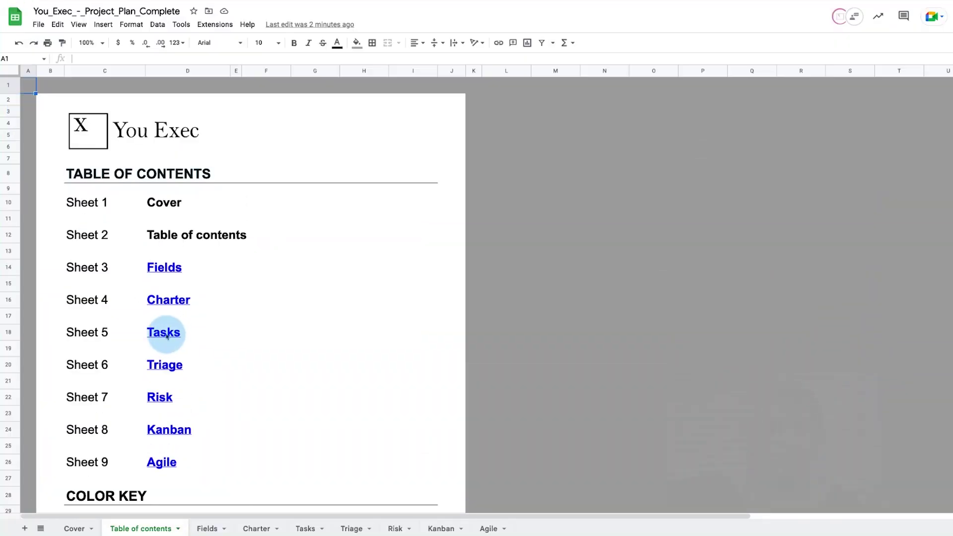
Open the Triage sheet and review the High Impact area of its impact/effort matrix
{"action": "left_click", "coordinate": [185, 384]}
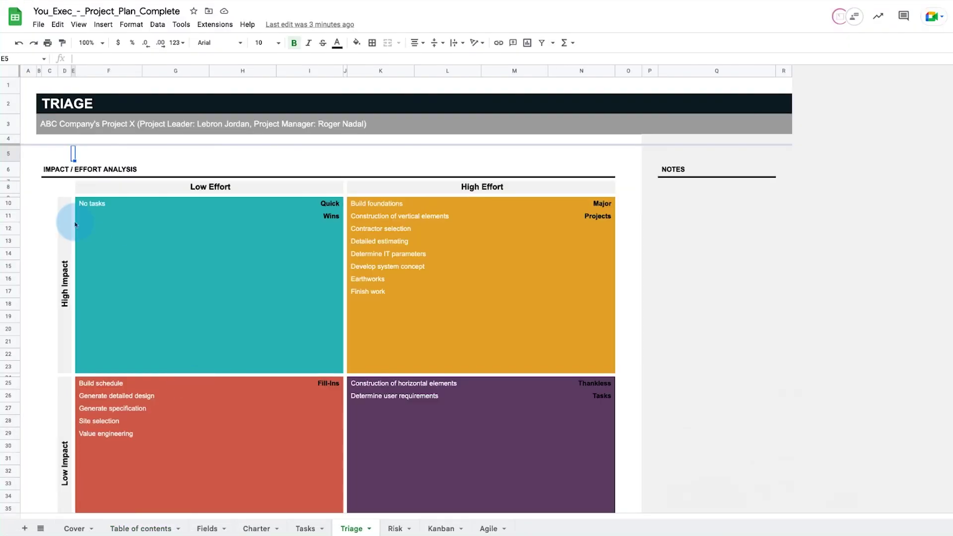
{"action": "left_click", "coordinate": [64, 303]}
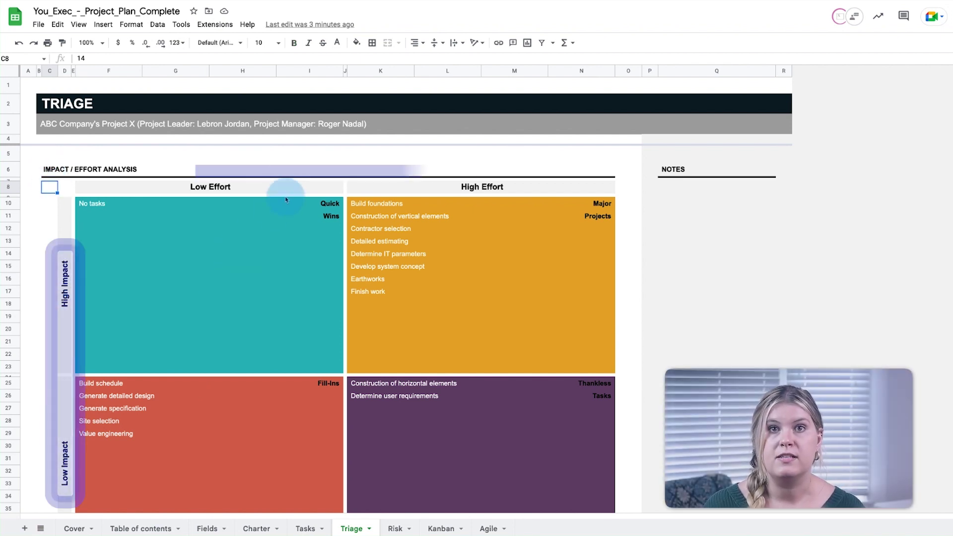
{"action": "scroll", "coordinate": [330, 238], "scroll_direction": "down", "scroll_amount": 10}
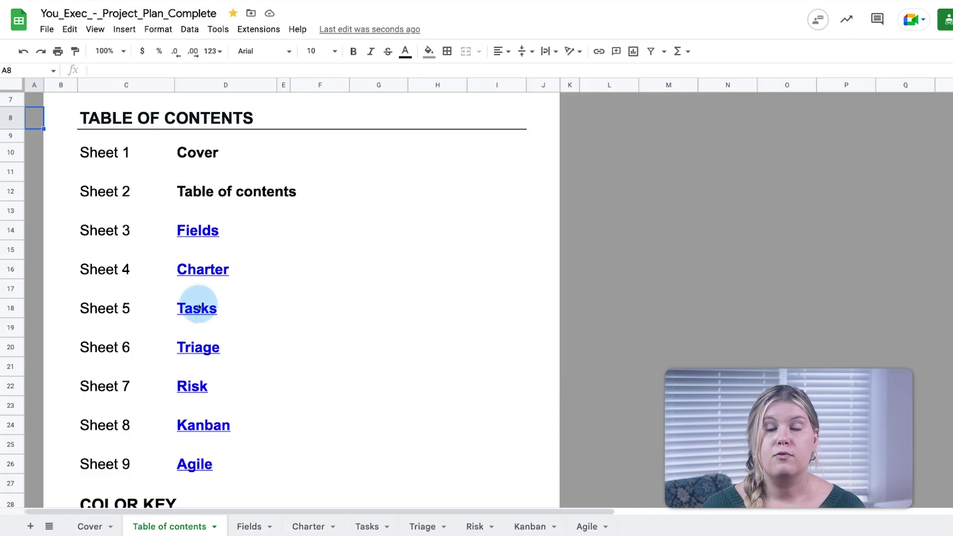
Scroll through the Risk sheet's Likelihood, Severity and Risk rating charts, then return to Tasks
{"action": "left_click", "coordinate": [217, 409]}
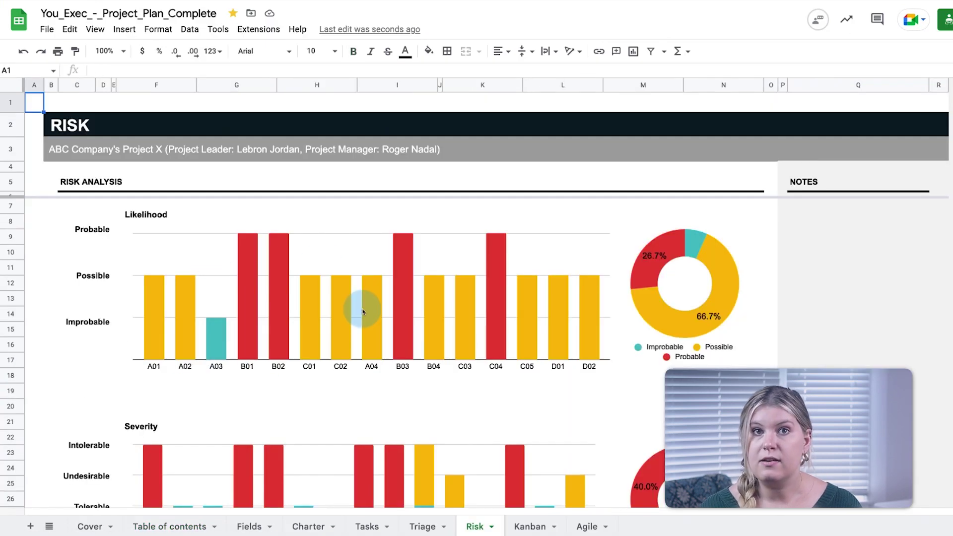
{"action": "scroll", "coordinate": [363, 312], "scroll_direction": "down", "scroll_amount": 5}
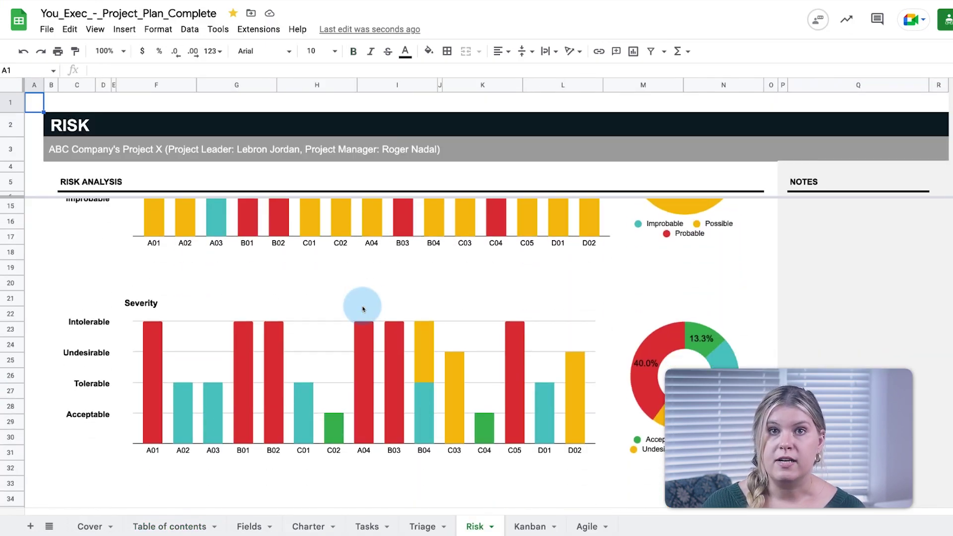
{"action": "scroll", "coordinate": [347, 378], "scroll_direction": "down", "scroll_amount": 5}
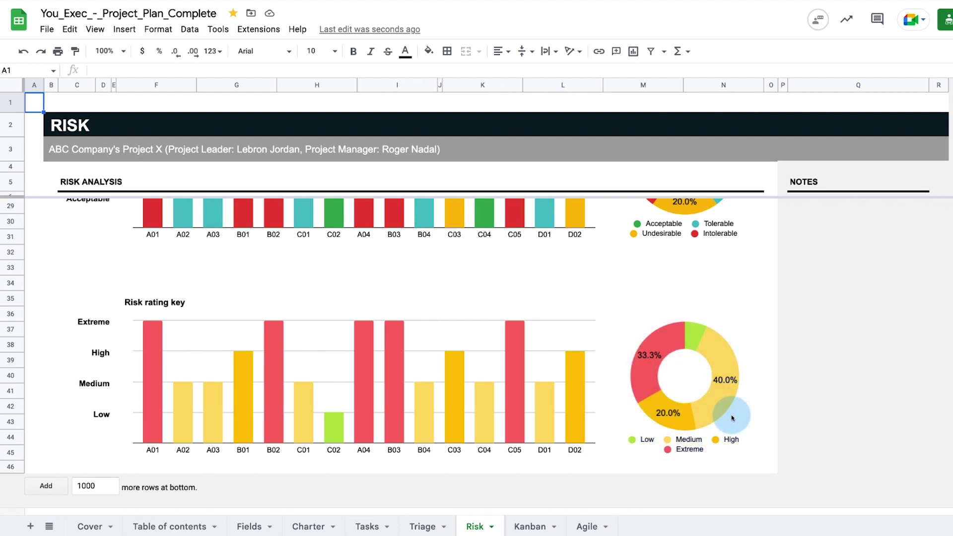
{"action": "scroll", "coordinate": [733, 419], "scroll_direction": "up", "scroll_amount": 3}
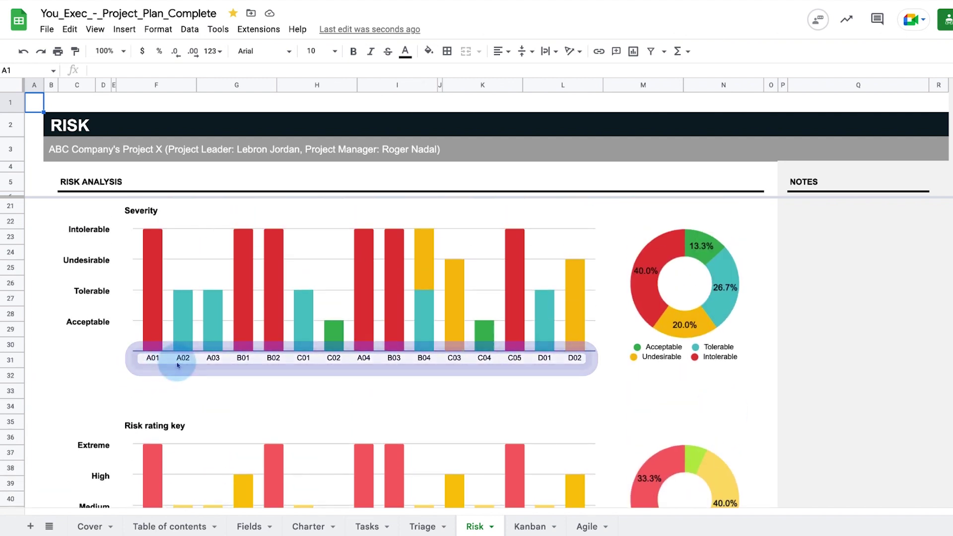
{"action": "left_click", "coordinate": [367, 527]}
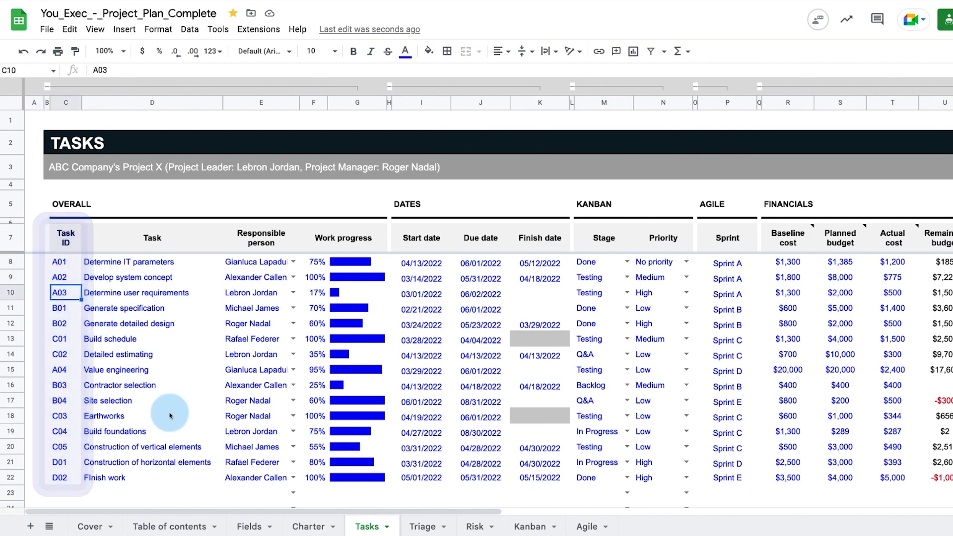
Enter the risk 'Time sensitive deliverables could be delayed' in row 13's Risk description cell
{"action": "left_click_drag", "start_coordinate": [192, 512], "coordinate": [571, 525]}
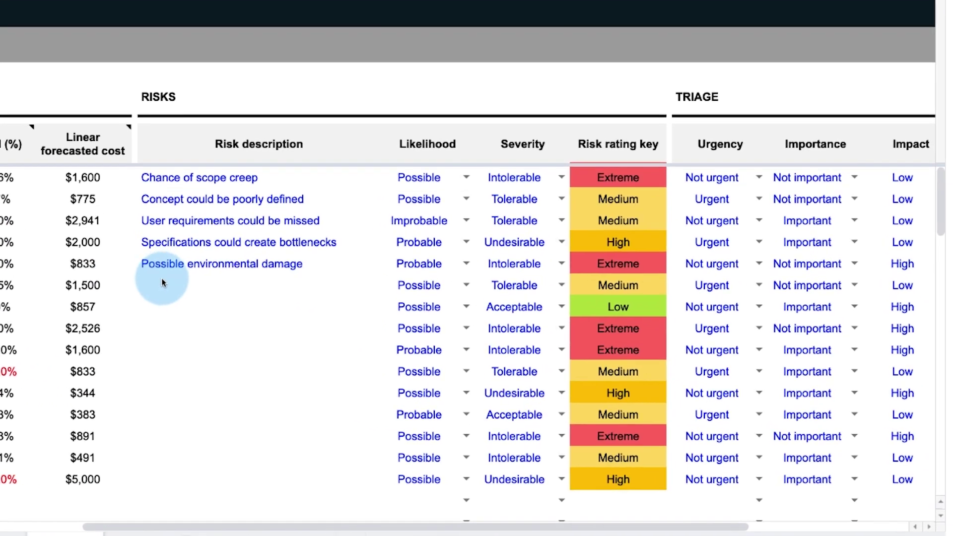
{"action": "left_click", "coordinate": [445, 339]}
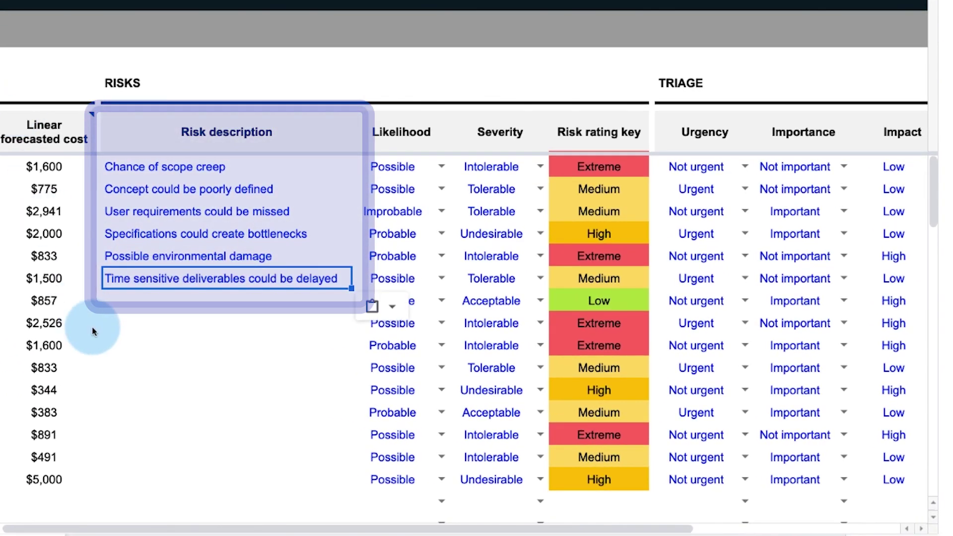
{"action": "left_click", "coordinate": [133, 300]}
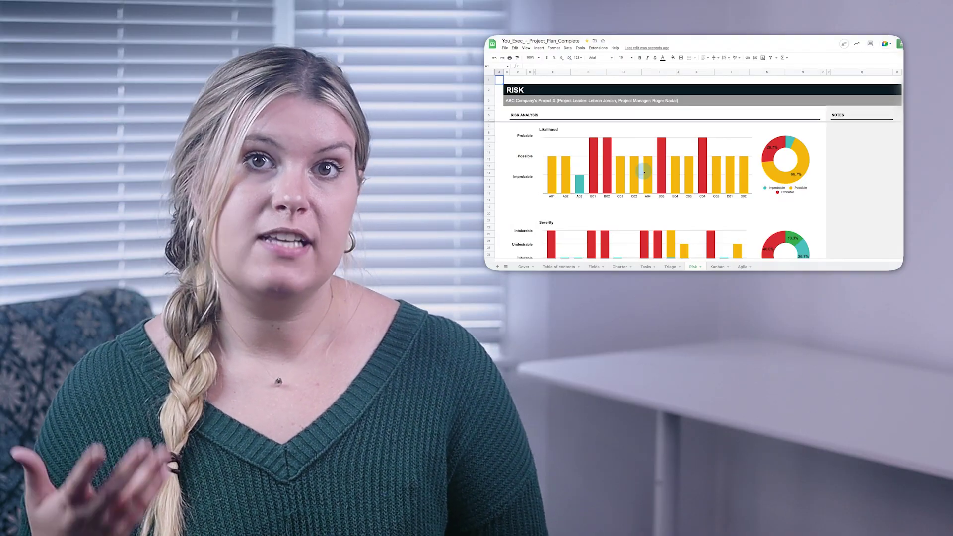
{"action": "scroll", "coordinate": [644, 171], "scroll_direction": "down", "scroll_amount": 3}
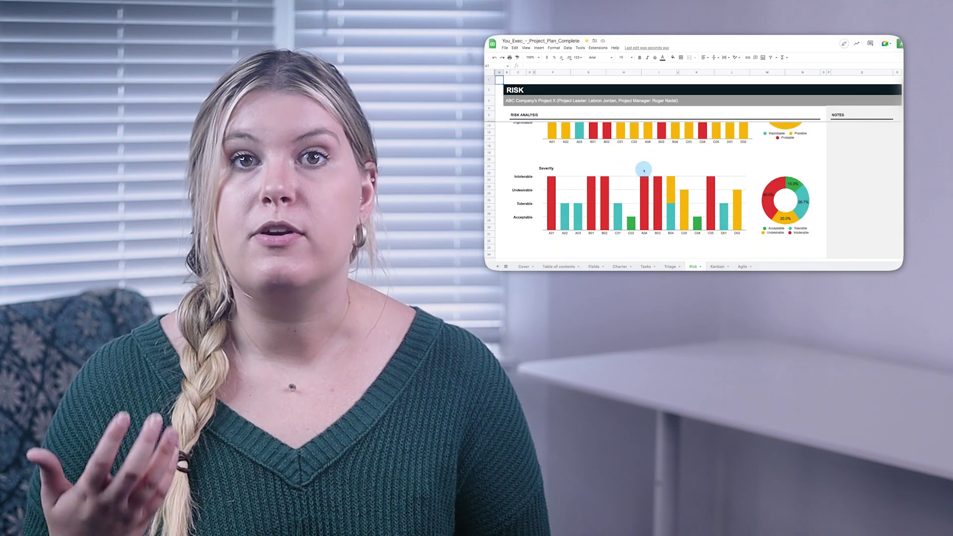
{"action": "scroll", "coordinate": [617, 189], "scroll_direction": "down", "scroll_amount": 4}
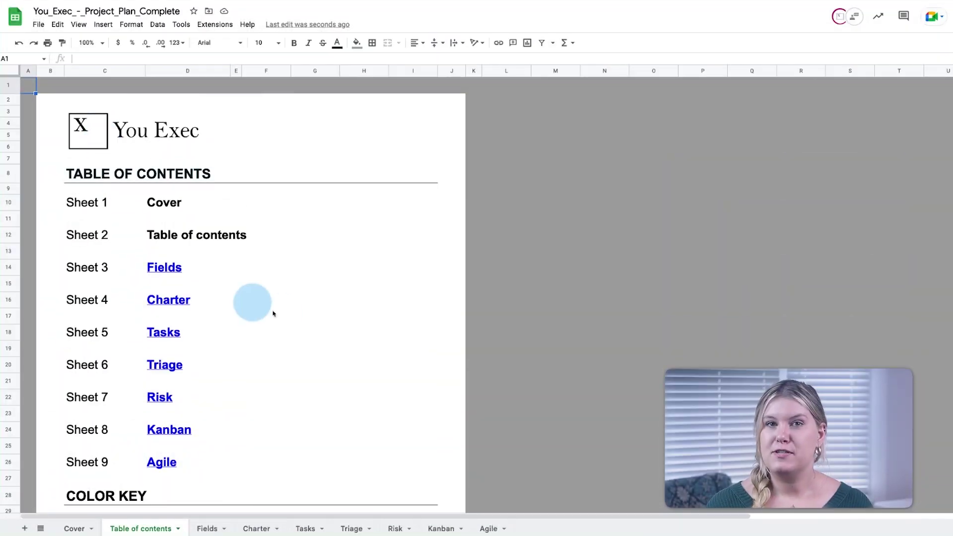
Open the Kanban board from the contents list and change its WIP limit from 7 to 4
{"action": "left_click", "coordinate": [159, 434]}
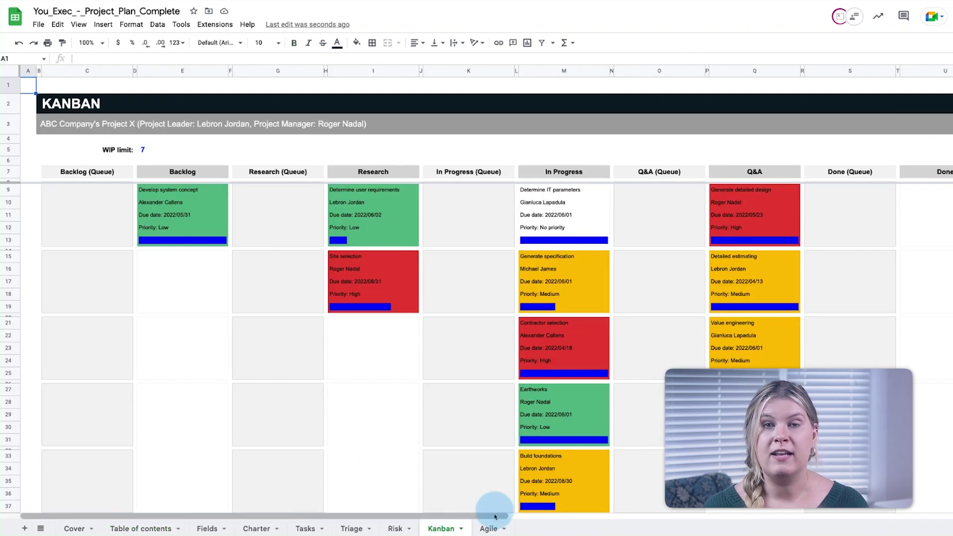
{"action": "left_click", "coordinate": [489, 529]}
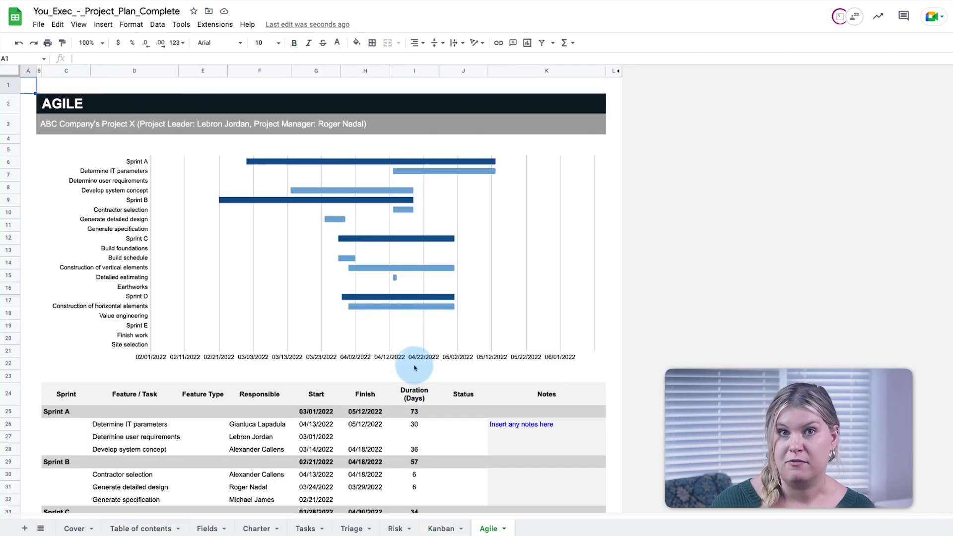
{"action": "left_click", "coordinate": [439, 528]}
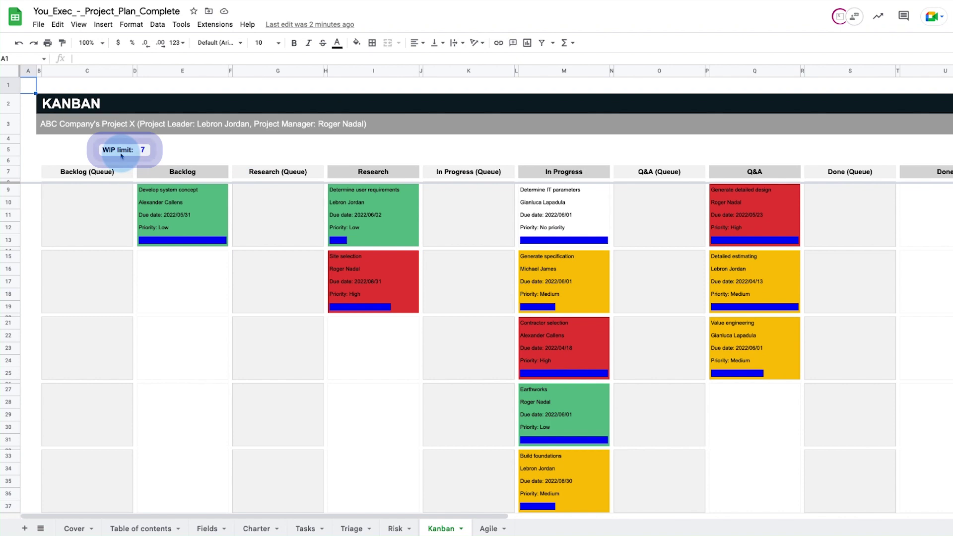
{"action": "left_click", "coordinate": [122, 154]}
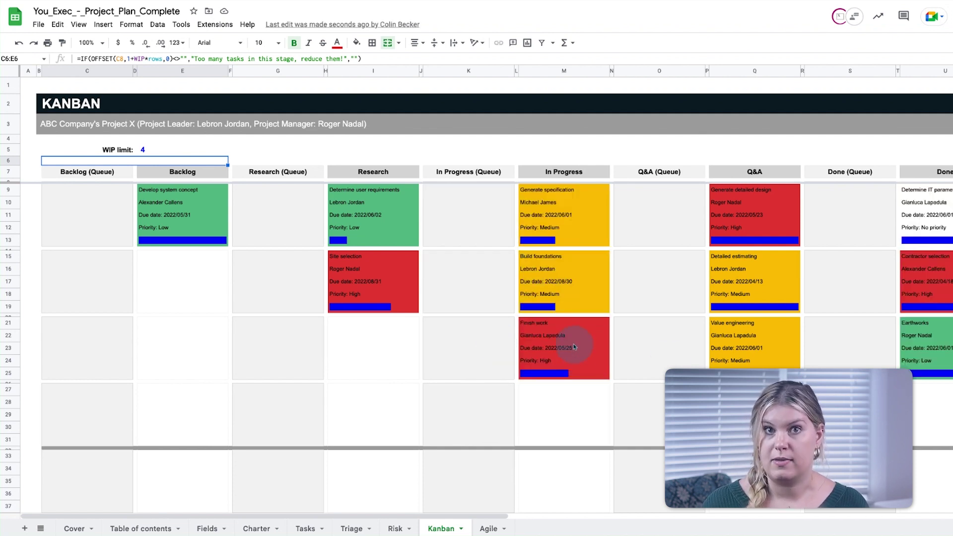
Review the Agile sheet's Sprint A–D Gantt chart and task table against the Tasks sheet's Sprint column
{"action": "left_click", "coordinate": [489, 529]}
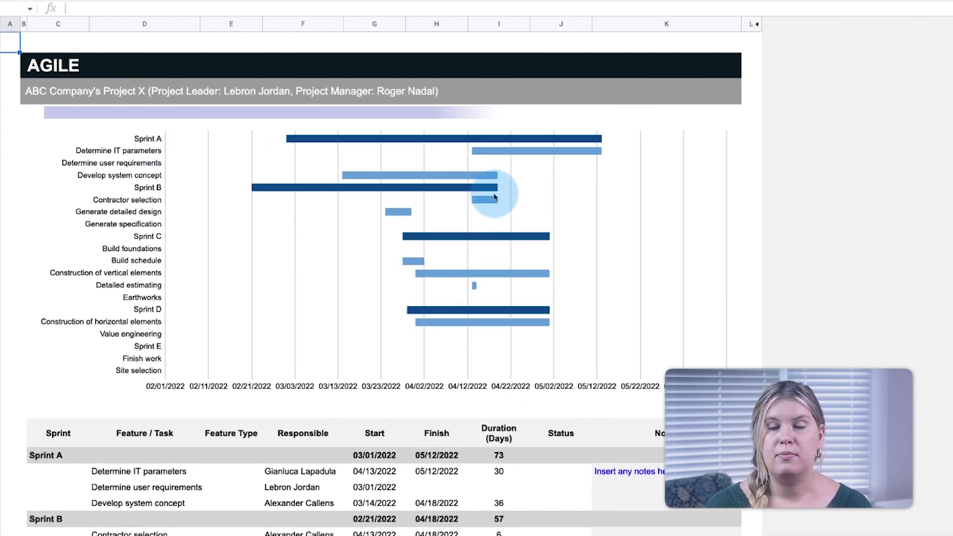
{"action": "left_click", "coordinate": [170, 132]}
{"action": "scroll", "coordinate": [69, 462], "scroll_direction": "down", "scroll_amount": 3}
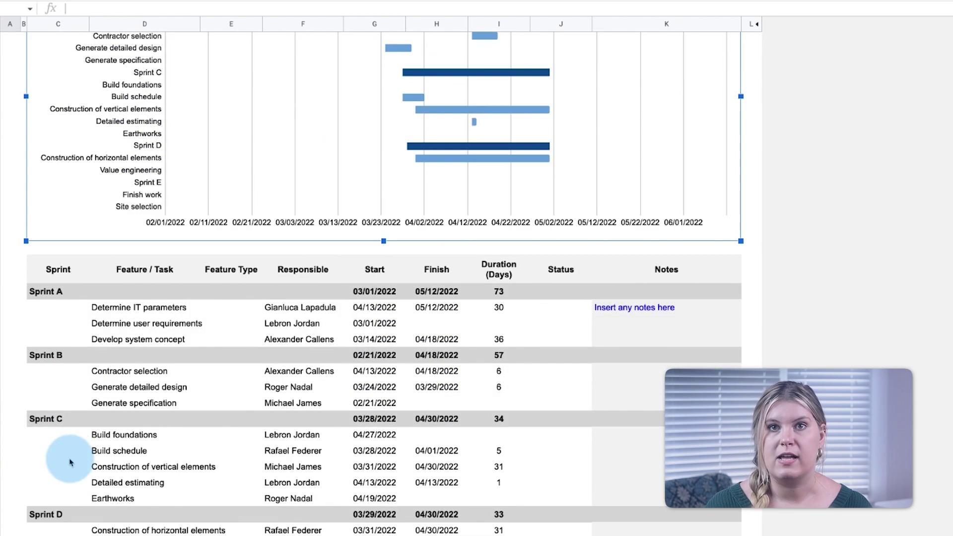
{"action": "scroll", "coordinate": [70, 462], "scroll_direction": "down", "scroll_amount": 3}
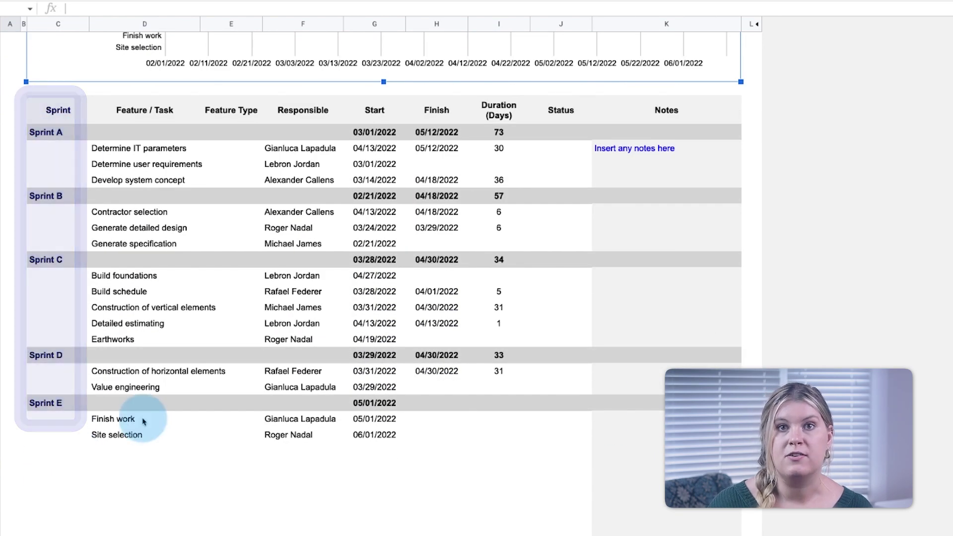
{"action": "scroll", "coordinate": [132, 368], "scroll_direction": "up", "scroll_amount": 5}
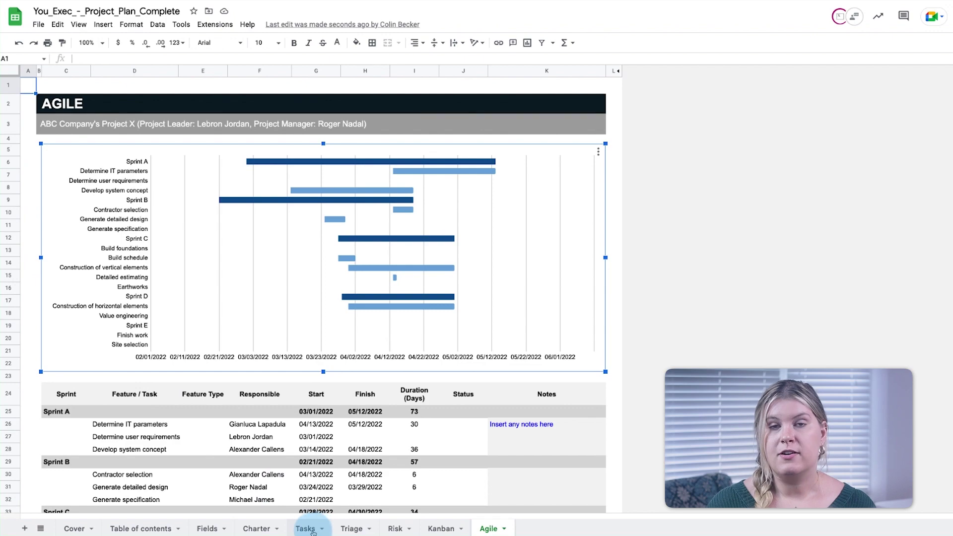
{"action": "left_click", "coordinate": [305, 529]}
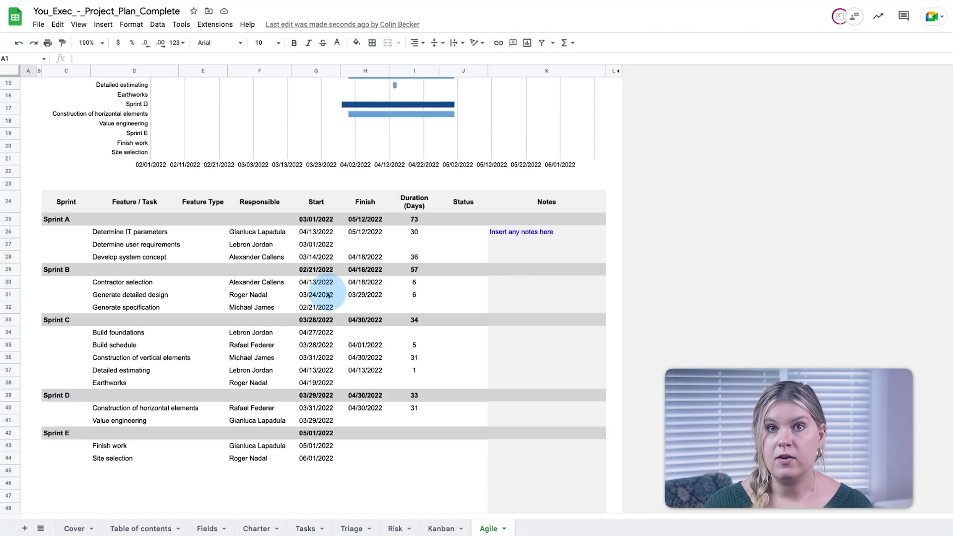
{"action": "scroll", "coordinate": [328, 295], "scroll_direction": "up", "scroll_amount": 5}
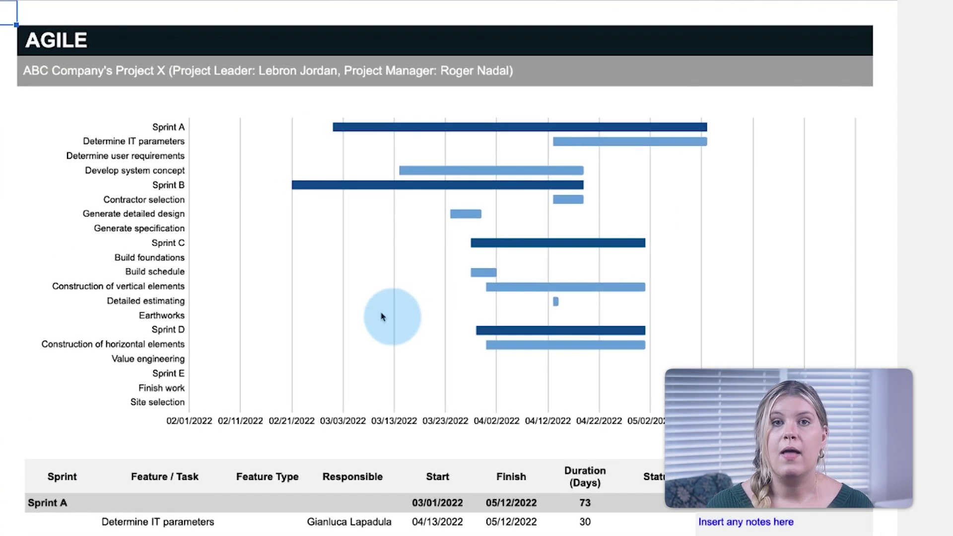